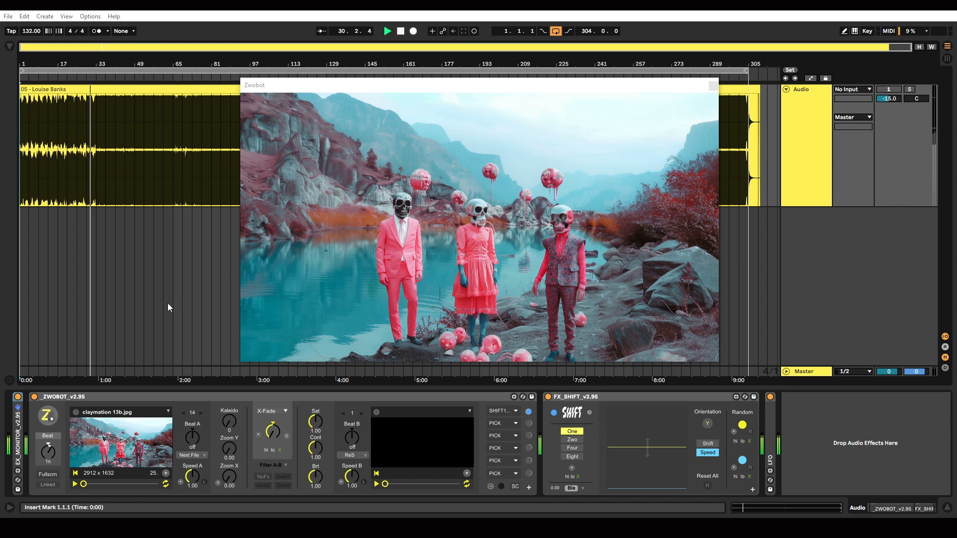
# Step: Select the FX_SHIFT device, preview its Four and Eight slice counts, and return it to One
pyautogui.click(597, 398)
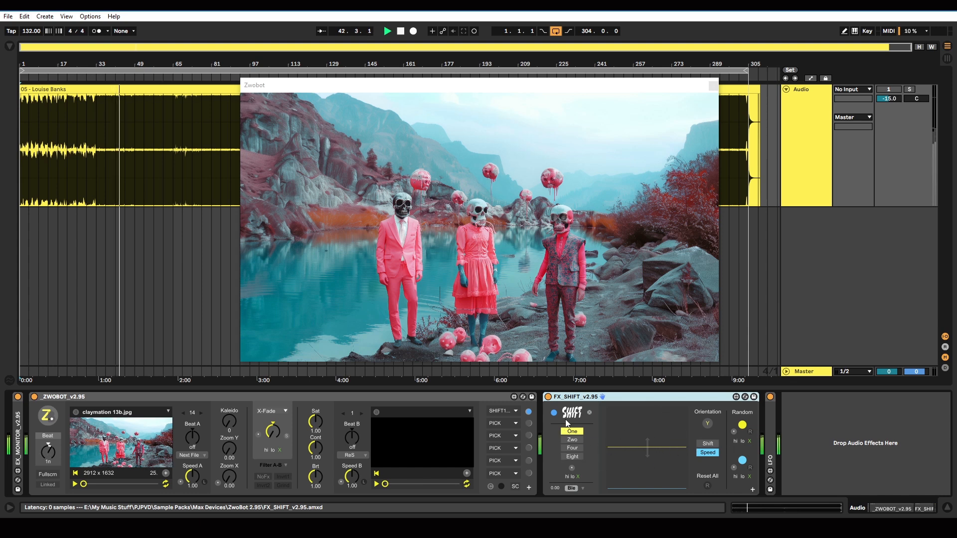
pyautogui.click(575, 448)
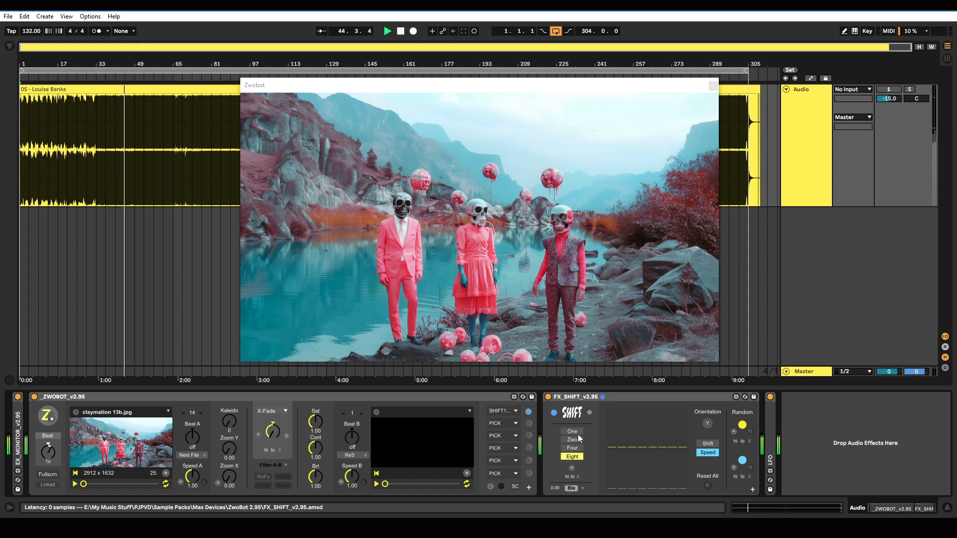
pyautogui.click(577, 432)
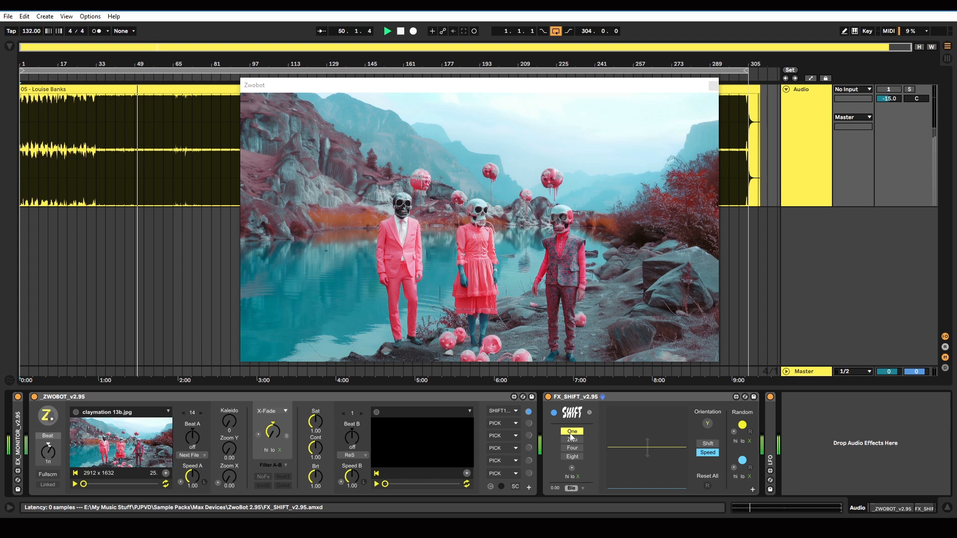
pyautogui.click(572, 439)
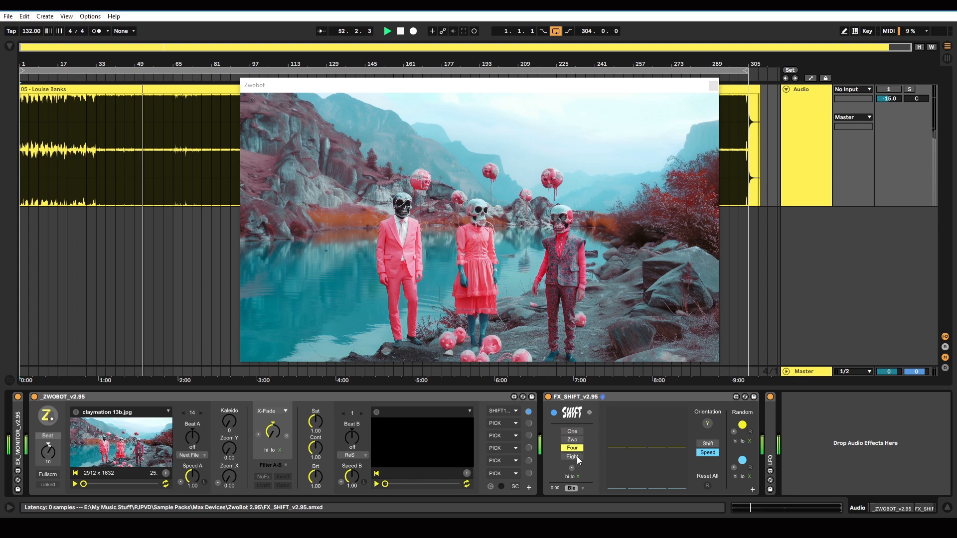
pyautogui.click(573, 431)
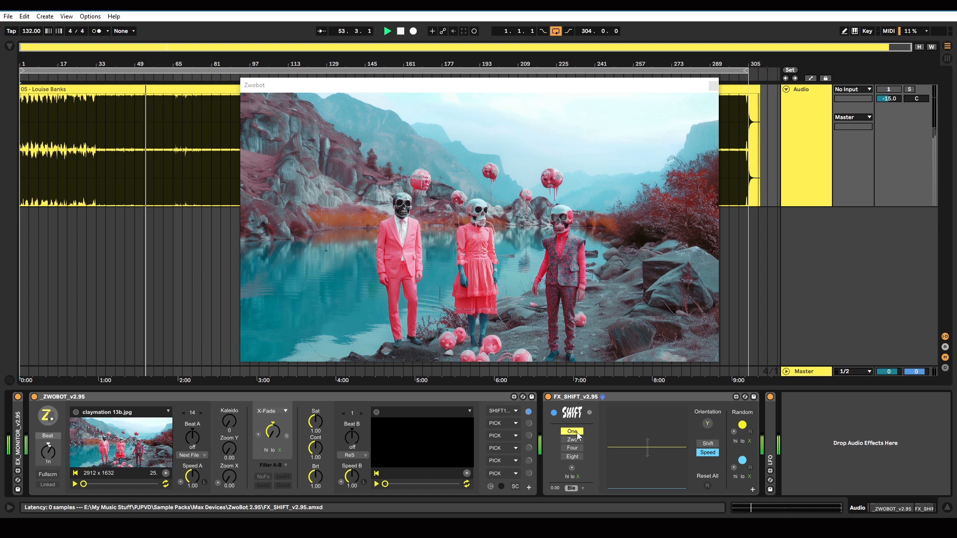
# Step: Make the Shift values editable and offset the single slice, repeating this for the second slice after splitting the picture into Zwo
pyautogui.click(708, 443)
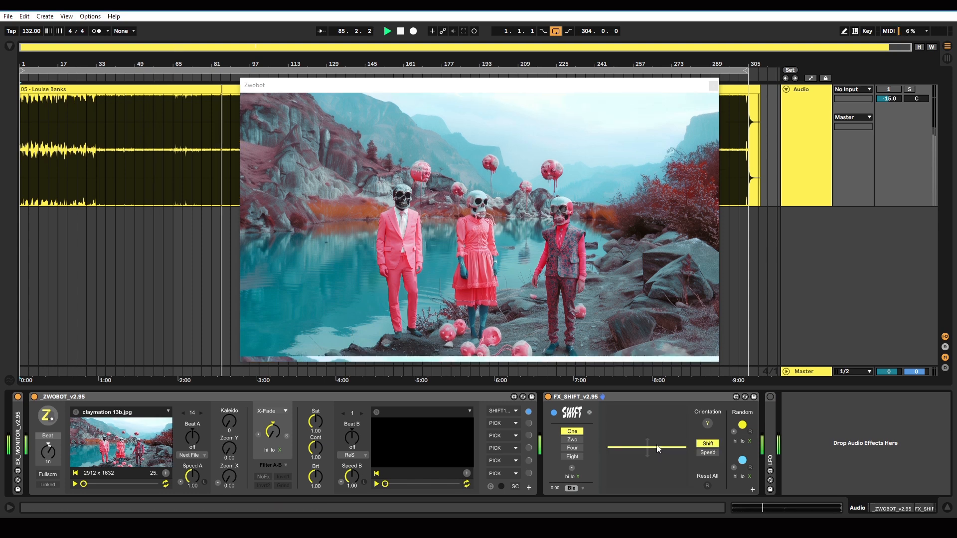
pyautogui.moveTo(656, 445); pyautogui.dragTo(646, 410)
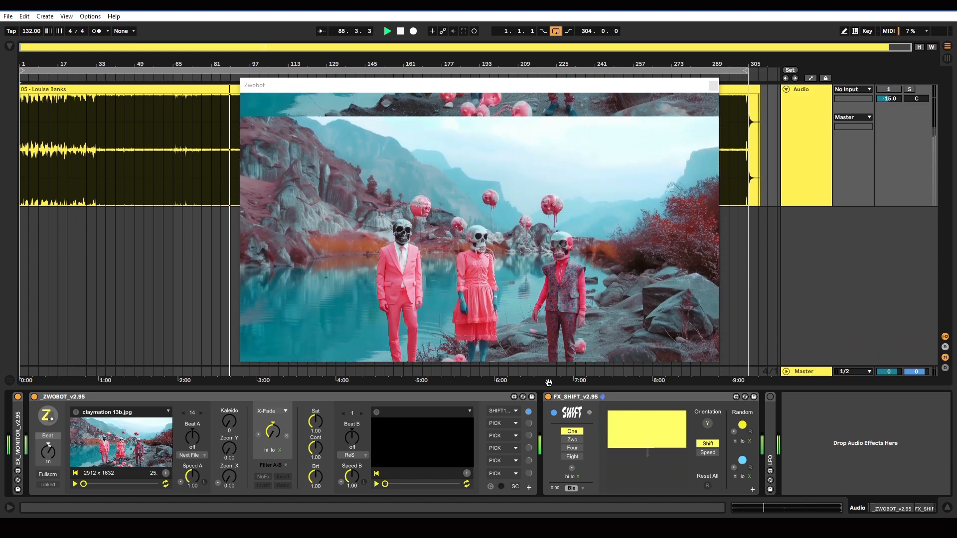
pyautogui.moveTo(620, 446)
pyautogui.mouseDown()
pyautogui.moveTo(624, 479)
pyautogui.moveTo(622, 430)
pyautogui.mouseUp()
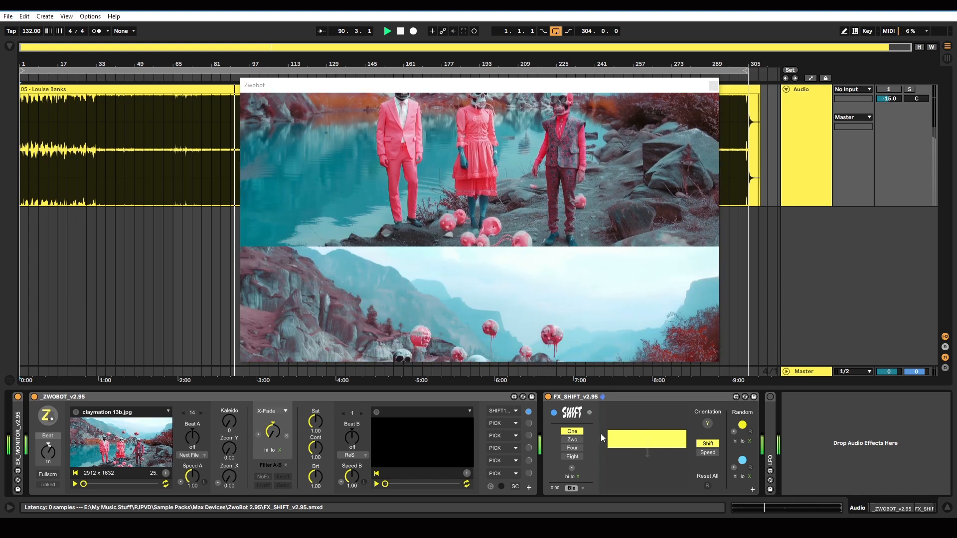
pyautogui.click(574, 439)
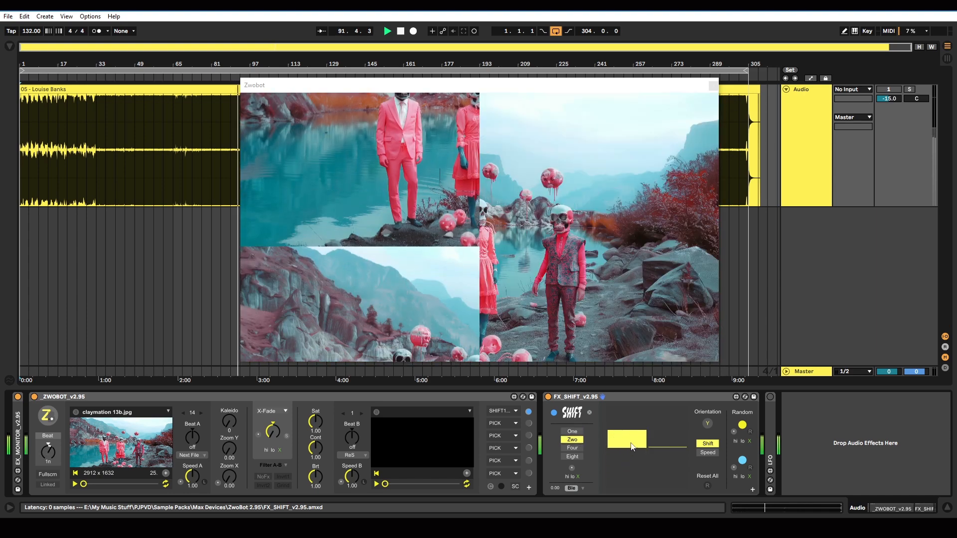
pyautogui.moveTo(658, 441)
pyautogui.mouseDown()
pyautogui.moveTo(663, 421)
pyautogui.moveTo(665, 471)
pyautogui.moveTo(667, 430)
pyautogui.mouseUp()
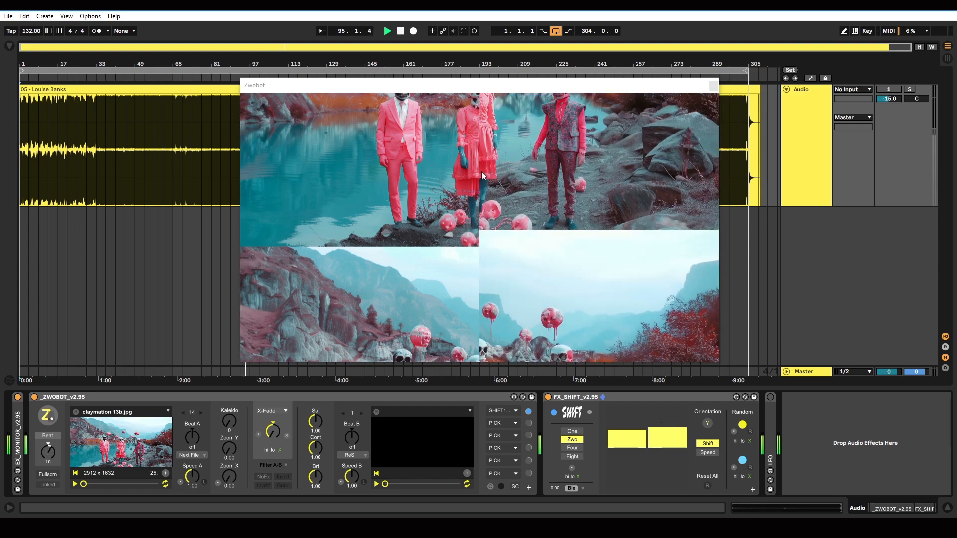
# Step: Split the picture into Four and Eight slices with varied shift amounts, and switch the orientation to X
pyautogui.click(576, 448)
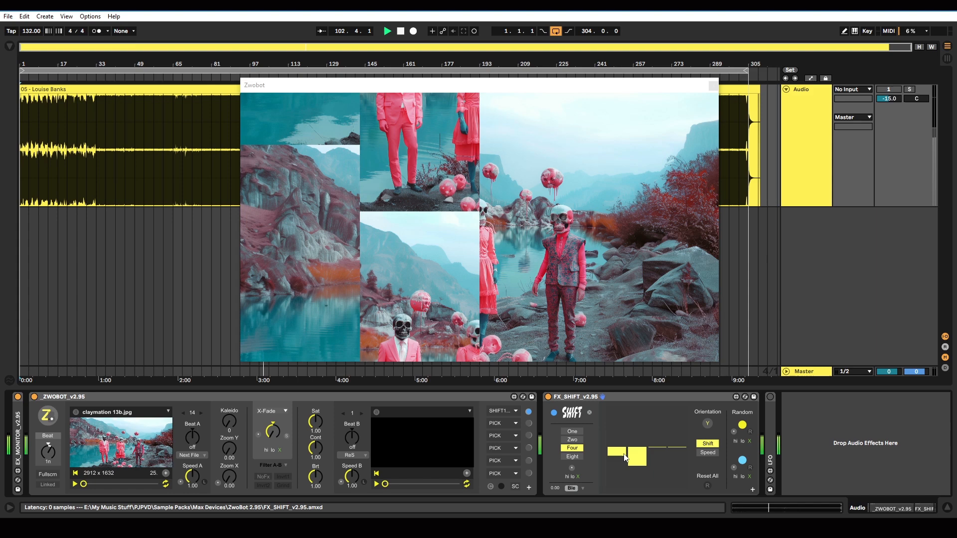
pyautogui.moveTo(617, 458)
pyautogui.mouseDown()
pyautogui.moveTo(622, 412)
pyautogui.moveTo(634, 470)
pyautogui.moveTo(660, 431)
pyautogui.moveTo(685, 474)
pyautogui.moveTo(678, 411)
pyautogui.moveTo(674, 472)
pyautogui.moveTo(652, 443)
pyautogui.moveTo(653, 426)
pyautogui.moveTo(671, 471)
pyautogui.moveTo(683, 433)
pyautogui.moveTo(684, 459)
pyautogui.mouseUp()
pyautogui.click(576, 456)
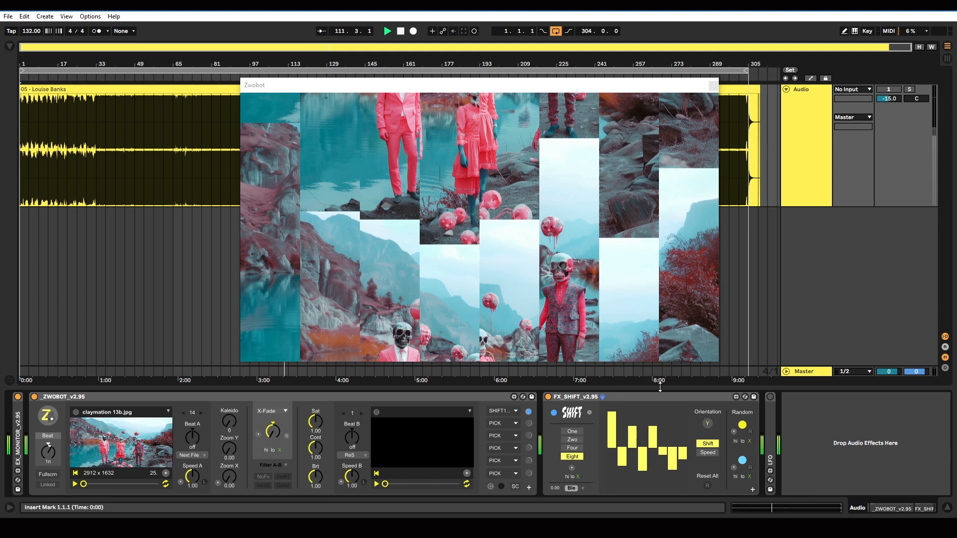
pyautogui.click(707, 423)
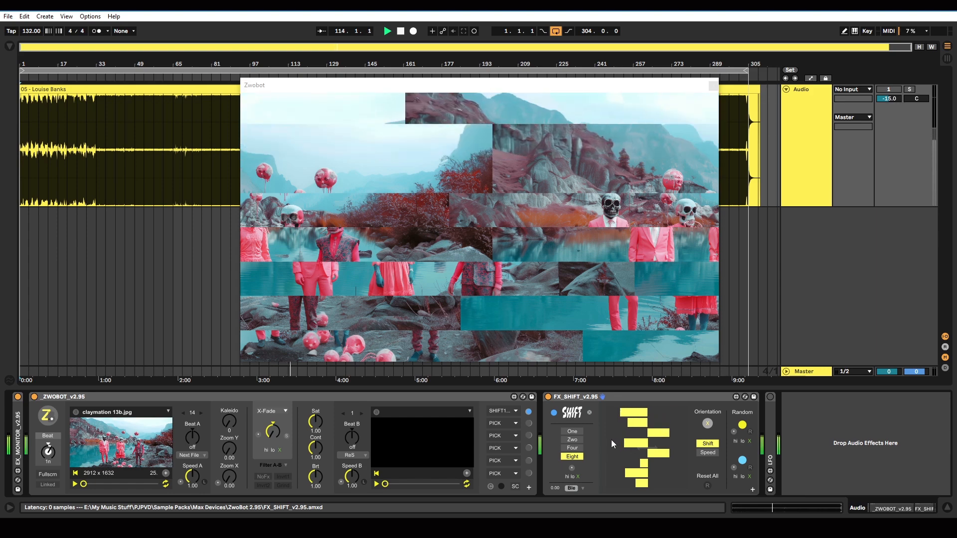
# Step: Switch to Zwo slices and reset all shift and speed values
pyautogui.click(577, 439)
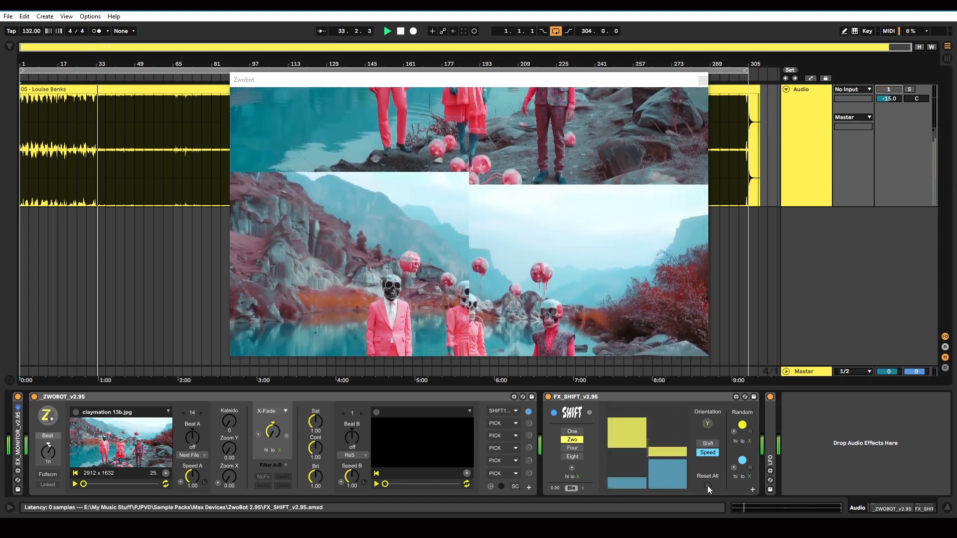
pyautogui.click(707, 486)
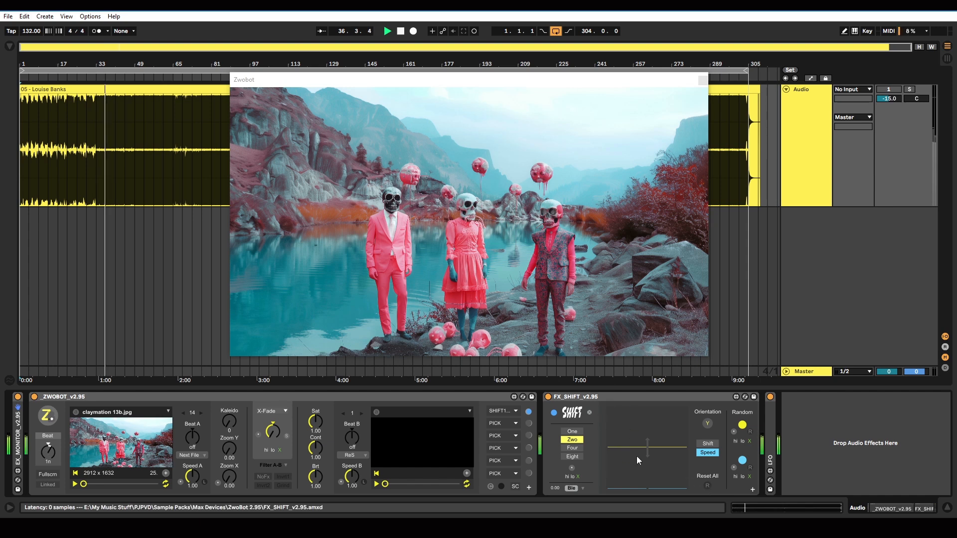
# Step: Randomize the two slices' shift values several times and randomize their speeds as well
pyautogui.click(743, 427)
pyautogui.click(743, 426)
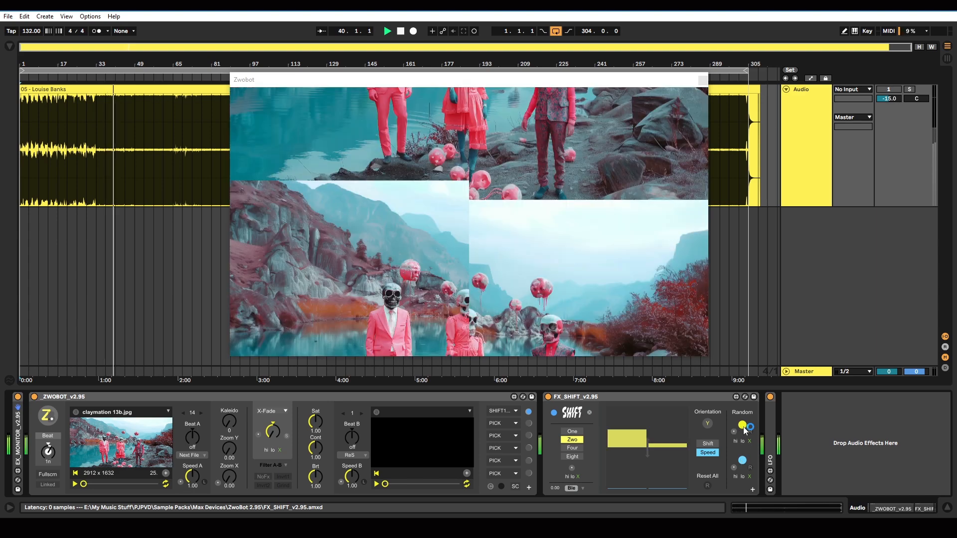
pyautogui.click(743, 426)
pyautogui.click(743, 427)
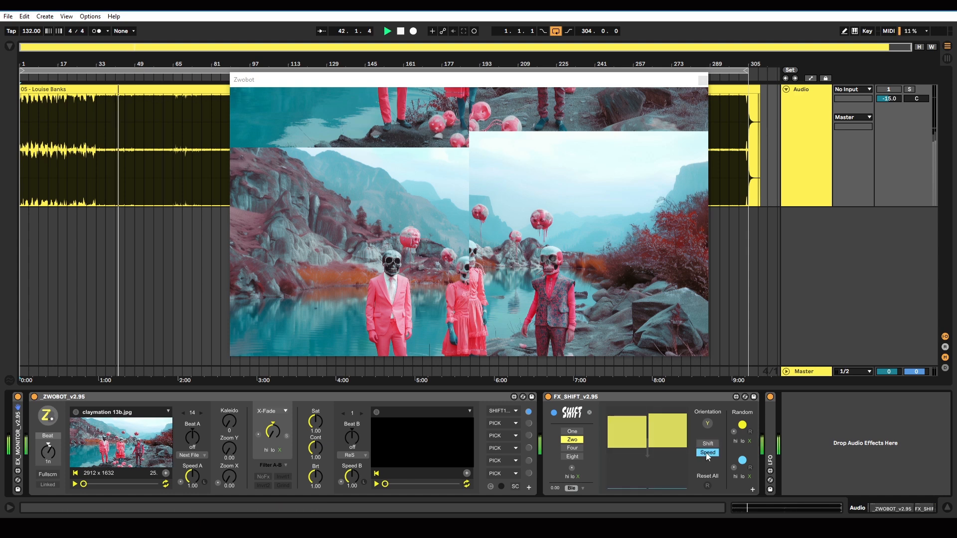
pyautogui.click(744, 463)
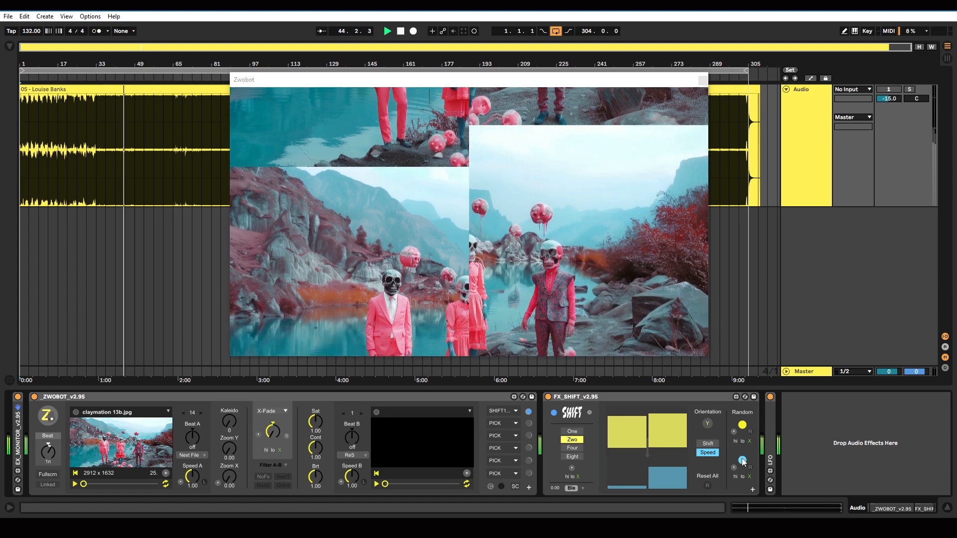
pyautogui.click(742, 462)
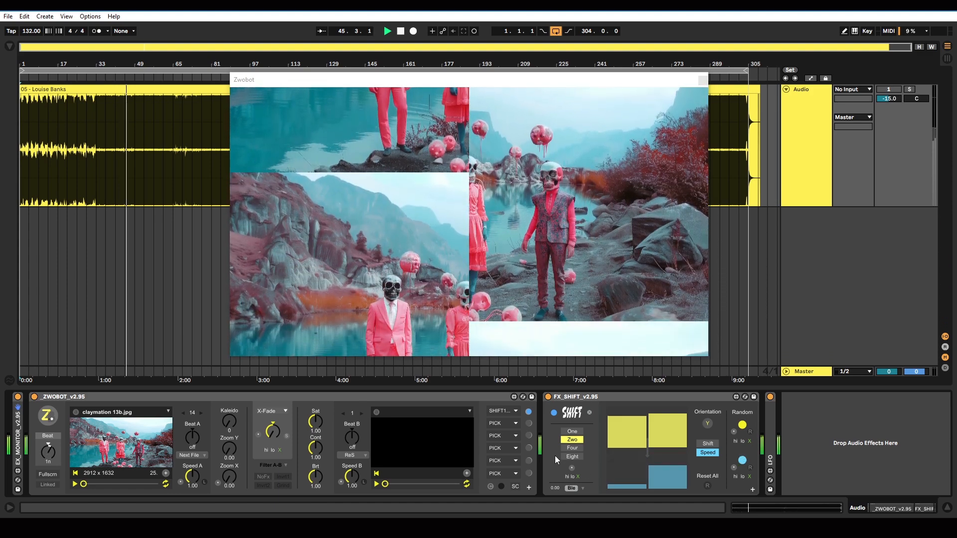
# Step: Split the picture into Four slices and randomize their shifts twice, resetting them in between
pyautogui.click(571, 448)
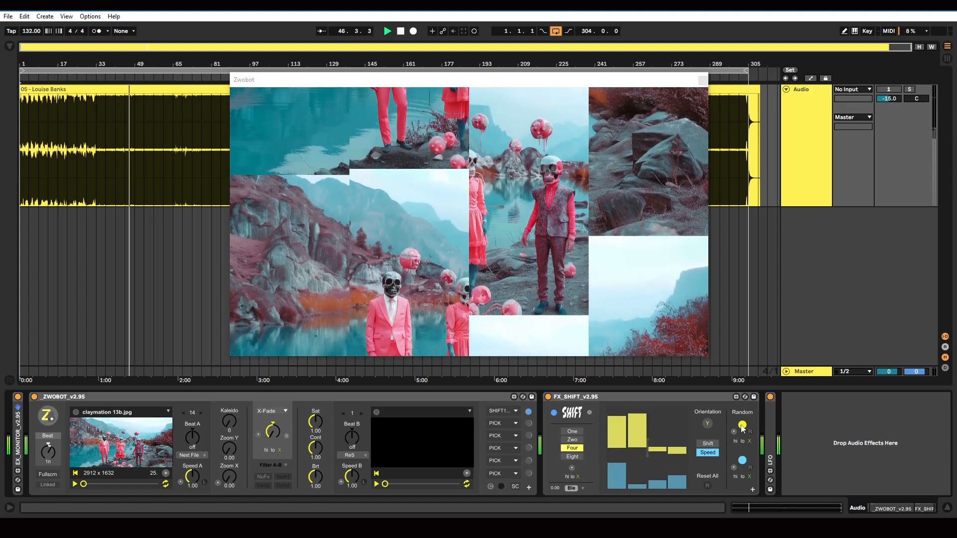
pyautogui.click(742, 425)
pyautogui.click(751, 432)
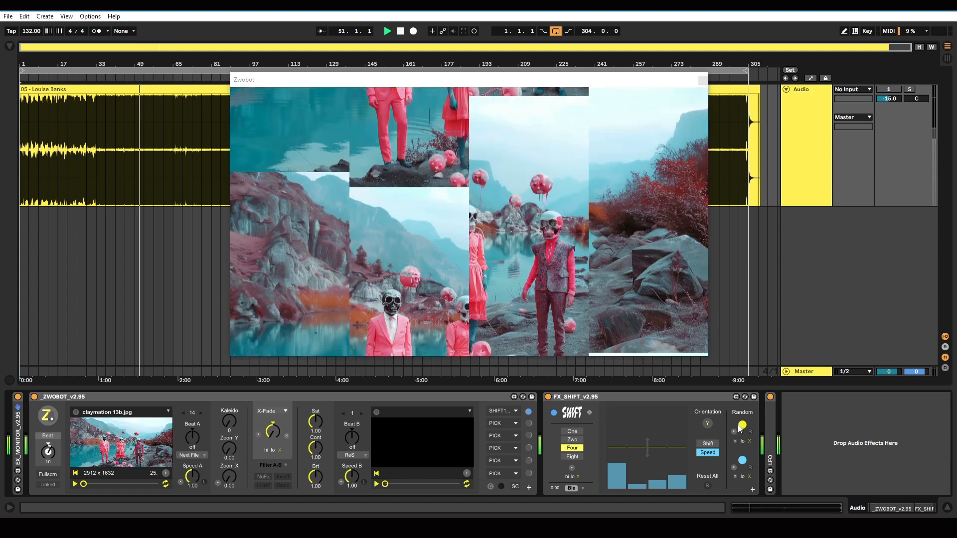
pyautogui.click(742, 425)
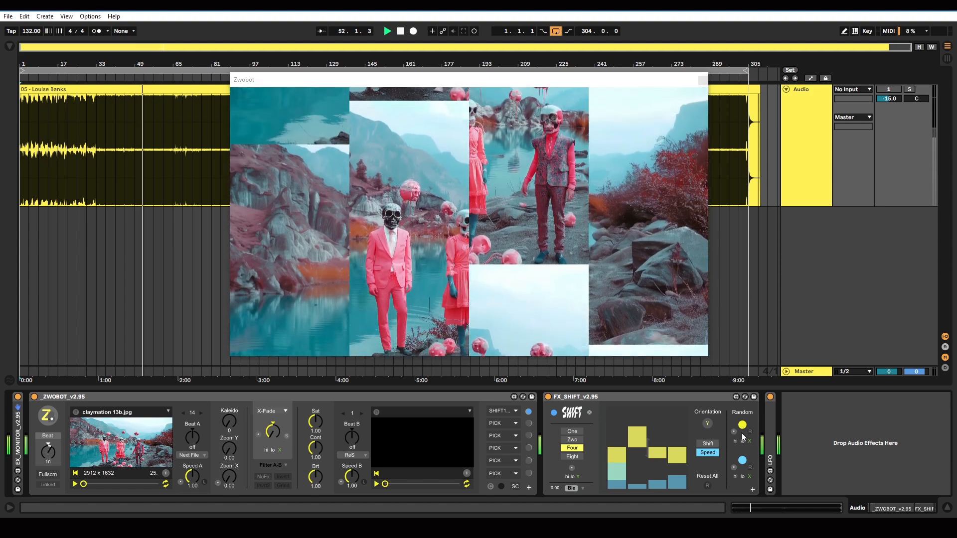
# Step: Reset the four slices' shifts and speeds, and clear all remaining offsets with Reset All
pyautogui.click(750, 432)
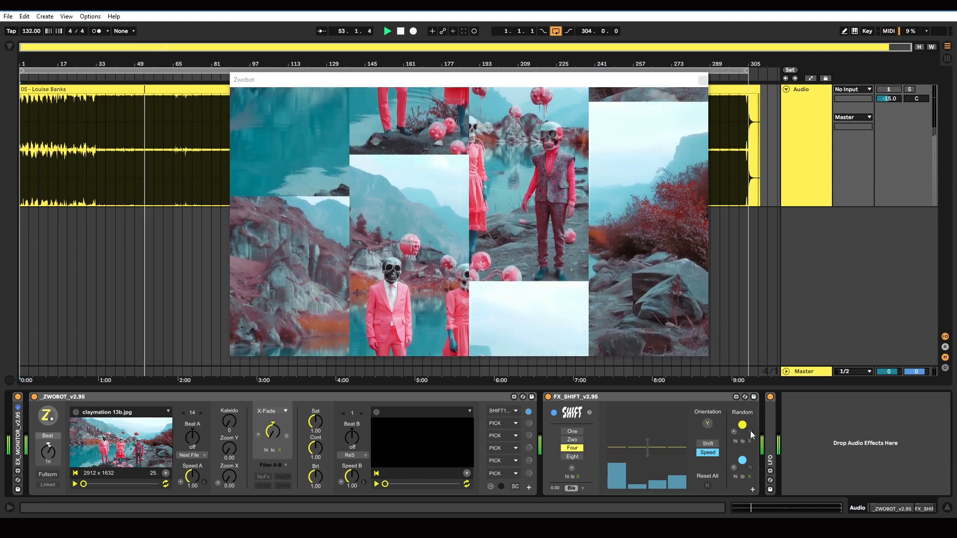
pyautogui.click(751, 467)
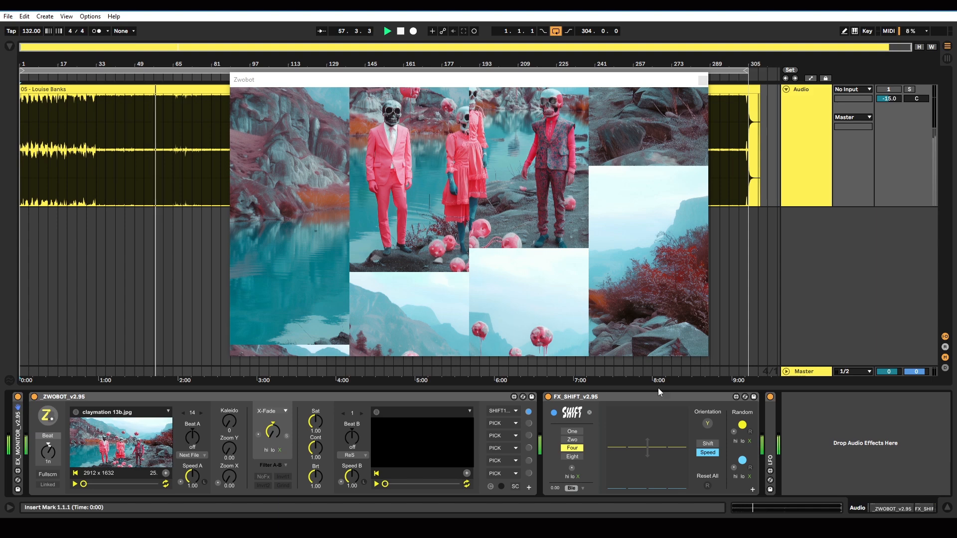
pyautogui.click(708, 485)
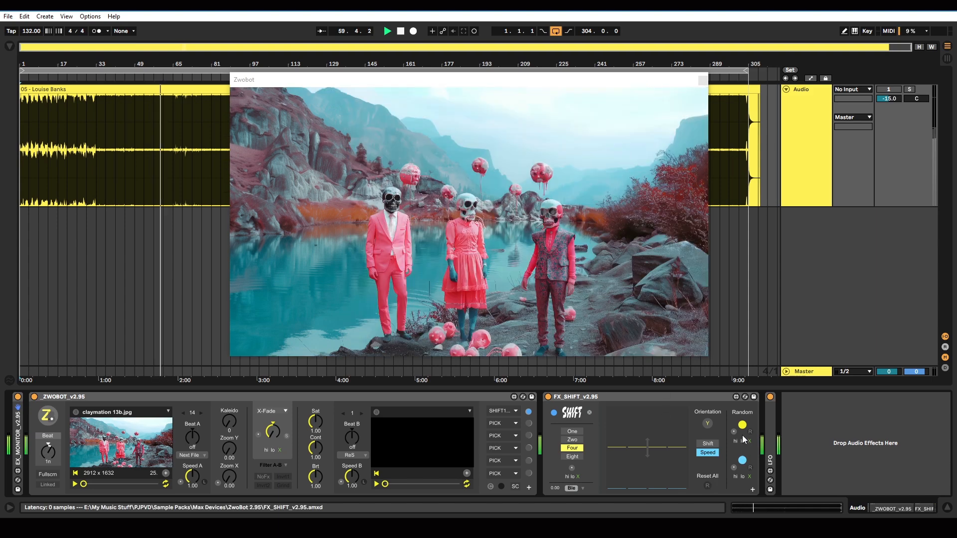
# Step: Expand FX_SHIFT's individual Shift and Speed dials, and give the first four of Eight slices speeds of about 7 to 8
pyautogui.click(753, 490)
pyautogui.moveTo(861, 505); pyautogui.dragTo(872, 508)
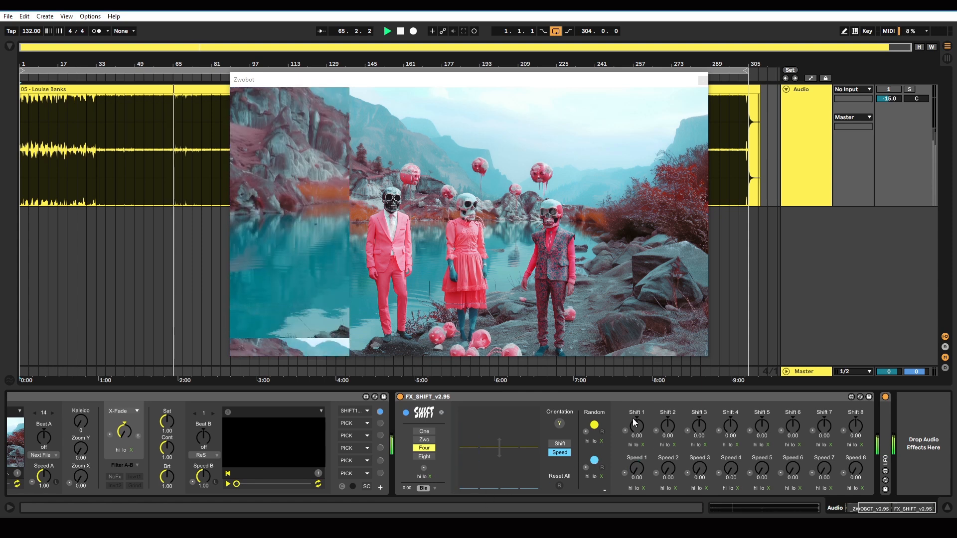
pyautogui.click(423, 456)
pyautogui.moveTo(458, 450)
pyautogui.mouseDown()
pyautogui.moveTo(469, 434)
pyautogui.moveTo(492, 436)
pyautogui.mouseUp()
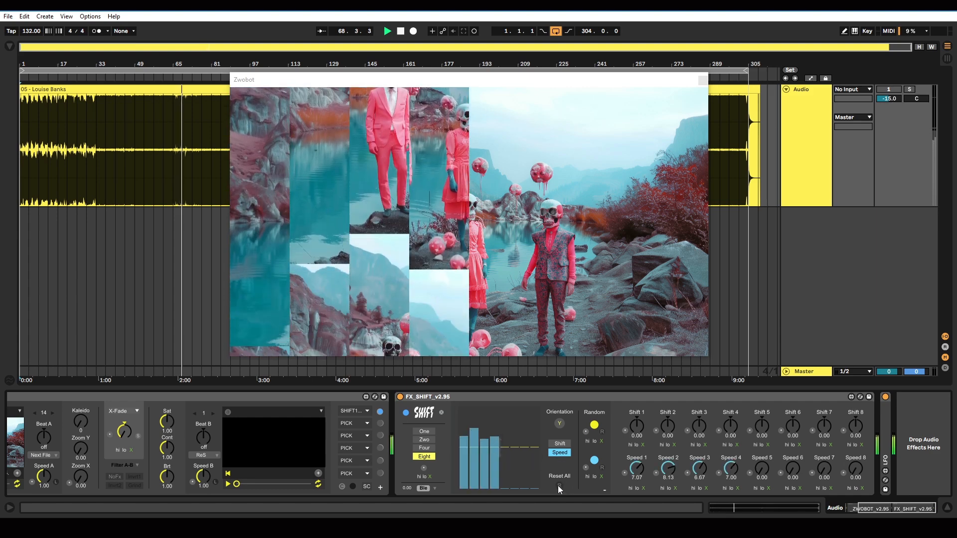
# Step: Reset all values and set Shift 1 to 4 to about 0.36, -0.36, 0.38 and 0.36
pyautogui.click(558, 485)
pyautogui.moveTo(638, 427)
pyautogui.mouseDown()
pyautogui.moveTo(668, 439)
pyautogui.moveTo(705, 421)
pyautogui.moveTo(727, 424)
pyautogui.mouseUp()
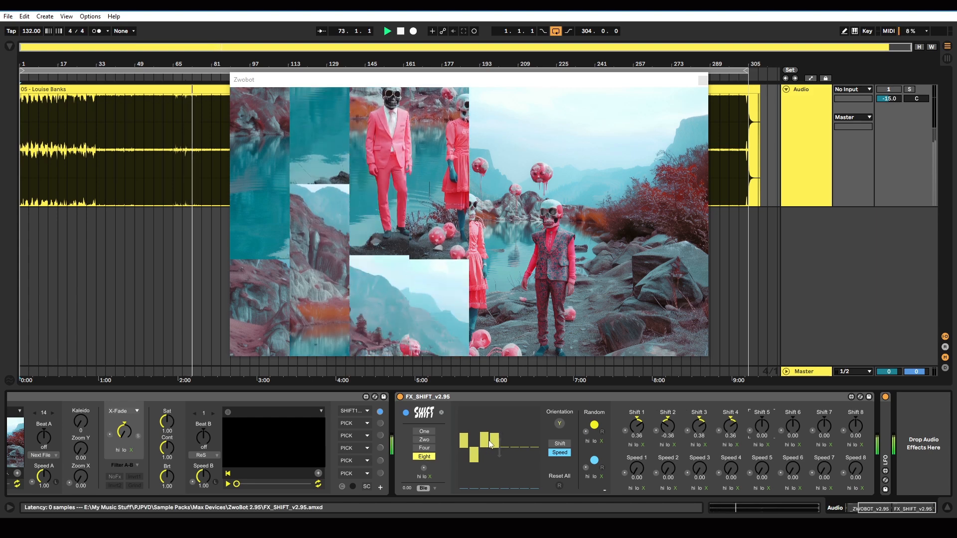
pyautogui.moveTo(516, 441)
pyautogui.mouseDown()
pyautogui.moveTo(516, 420)
pyautogui.moveTo(513, 465)
pyautogui.moveTo(514, 429)
pyautogui.moveTo(514, 437)
pyautogui.mouseUp()
# Step: Set the Shift 6 value to 0.5
pyautogui.moveTo(796, 434); pyautogui.dragTo(796, 412)
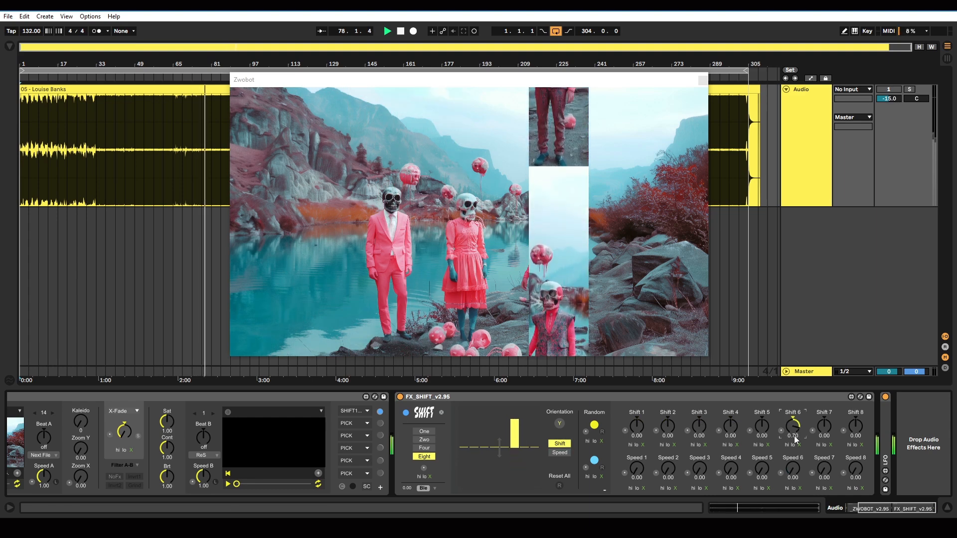
pyautogui.write('0.5')
pyautogui.press('Return')
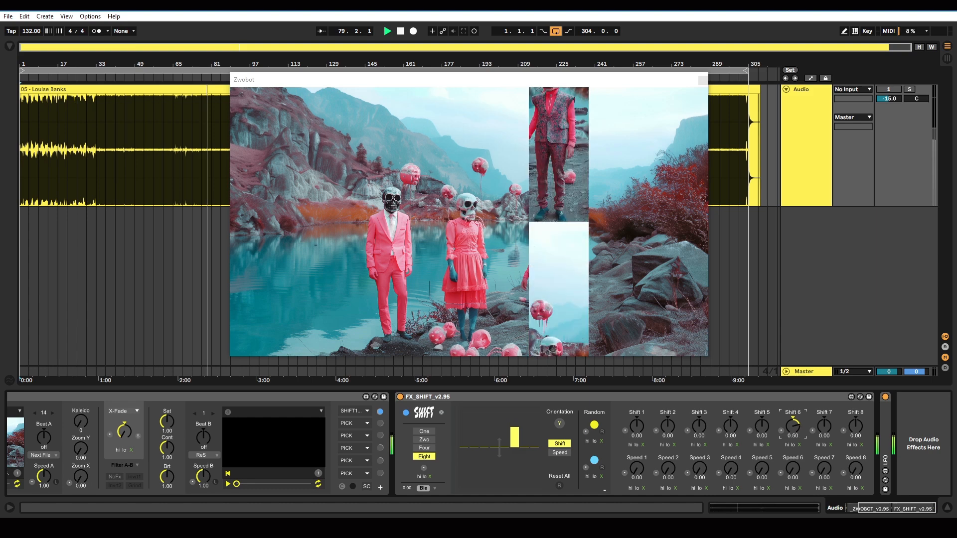
# Step: Set the Shift 1 through Shift 5 values to 0.5
pyautogui.click(637, 440)
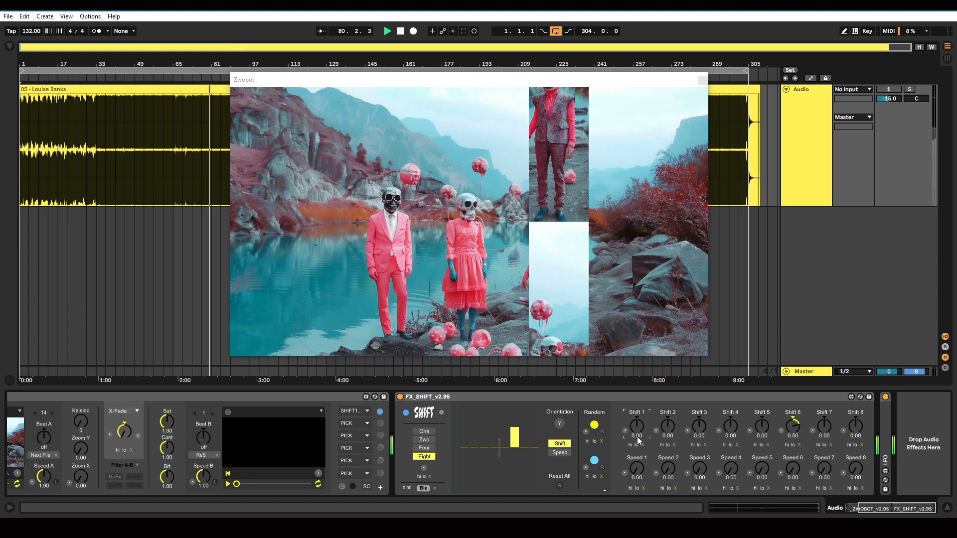
pyautogui.write('0.5')
pyautogui.press('Return')
pyautogui.click(699, 434)
pyautogui.write('0.')
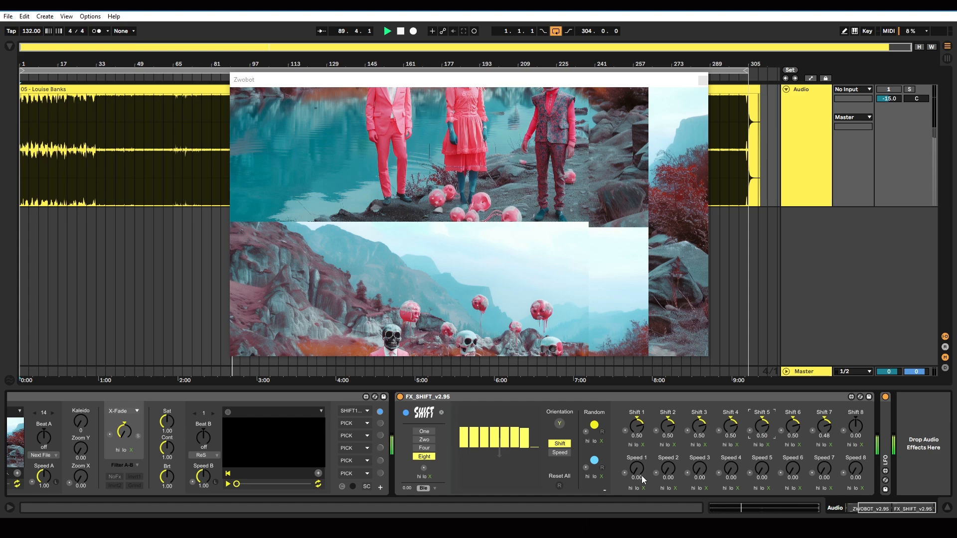
# Step: Set the Speed 2 and Speed 4 values to 0.7
pyautogui.click(671, 477)
pyautogui.write('0.7')
pyautogui.press('Return')
# Step: Compare the Zwo, Four and Eight slice counts with the dialed-in values, and settle on One
pyautogui.click(427, 441)
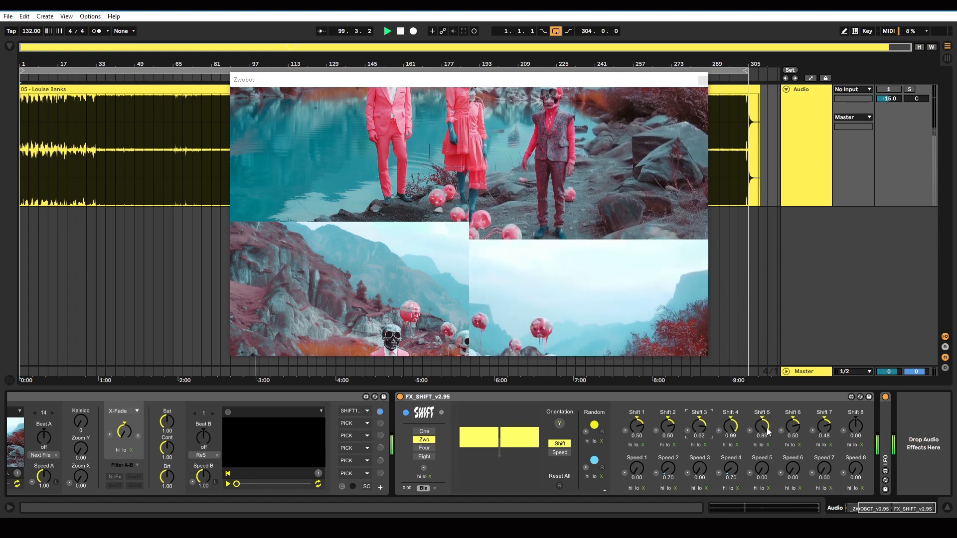
pyautogui.click(431, 449)
pyautogui.click(429, 456)
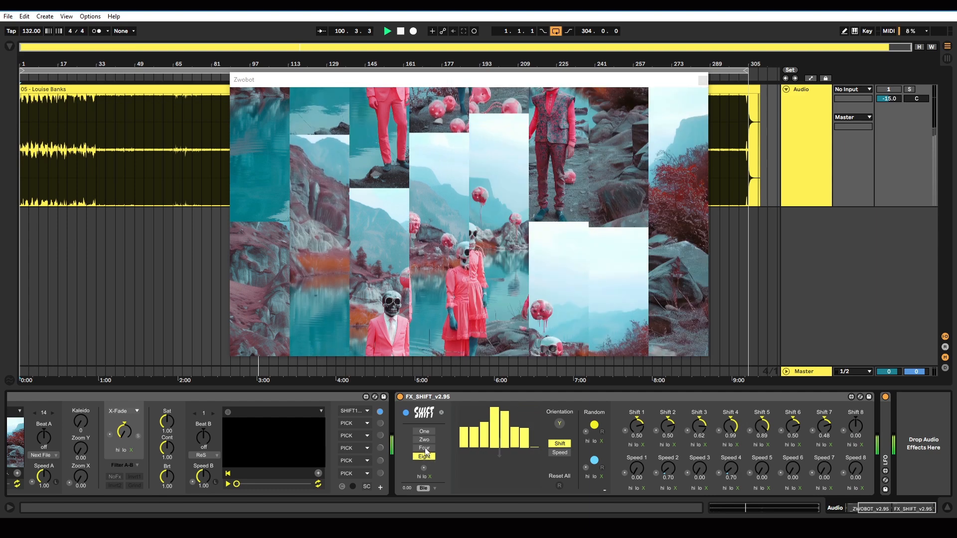
pyautogui.click(427, 448)
pyautogui.click(426, 441)
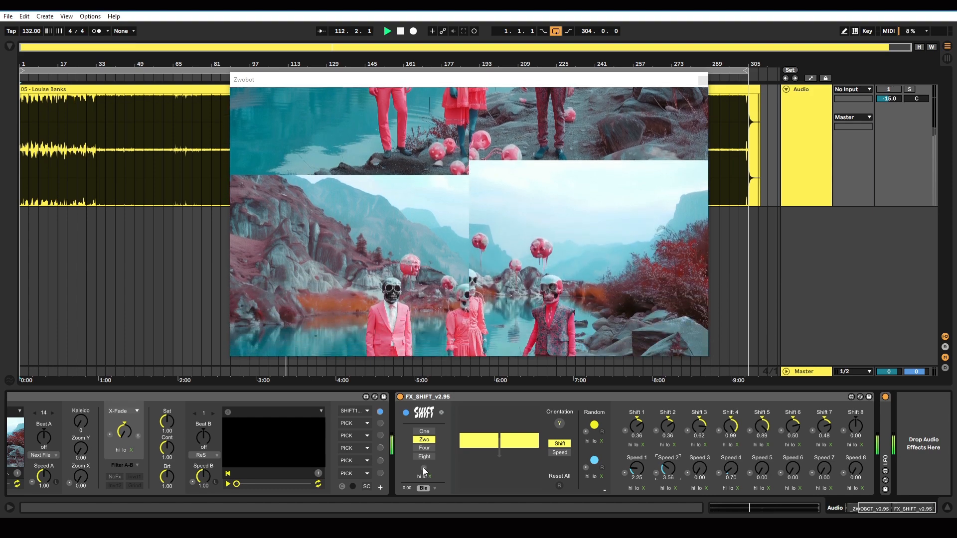
pyautogui.click(429, 431)
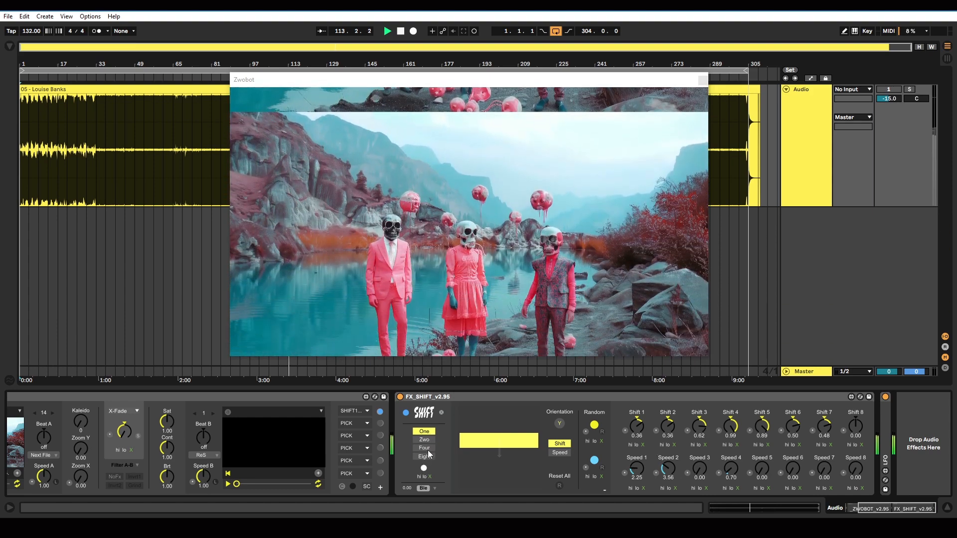
# Step: Try slice counts Eight, Four and One with beat-driven slice switching, and activate the muted audio track
pyautogui.click(424, 456)
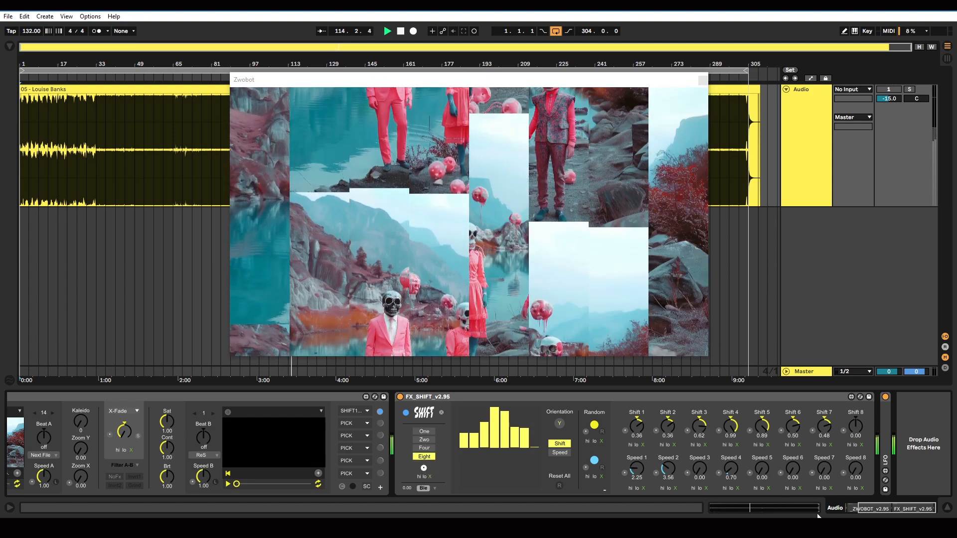
pyautogui.moveTo(891, 509); pyautogui.dragTo(847, 507)
pyautogui.click(572, 448)
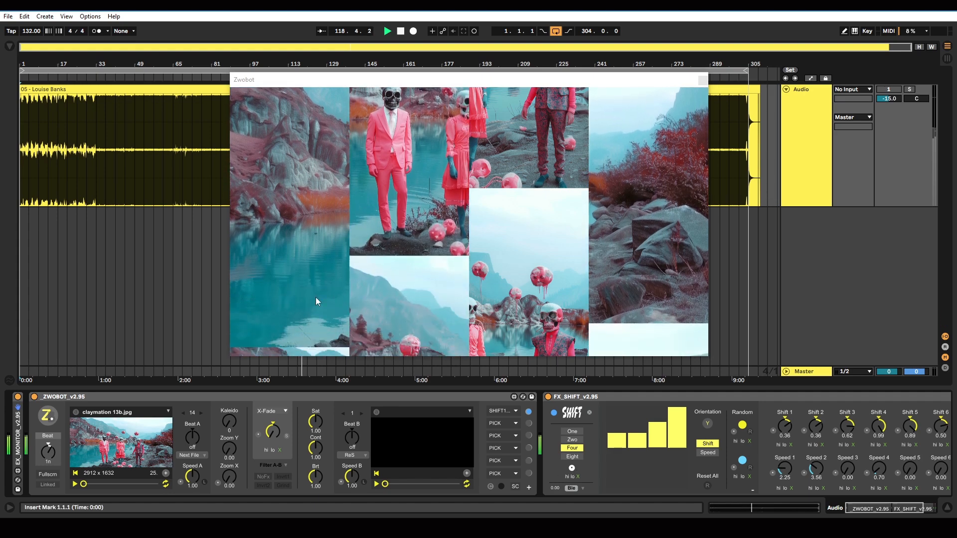
pyautogui.click(891, 91)
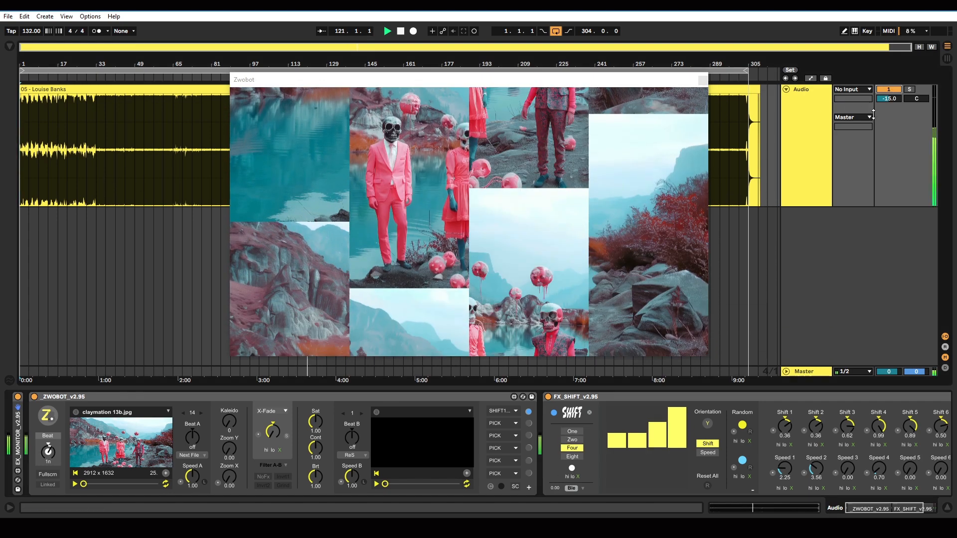
pyautogui.click(573, 432)
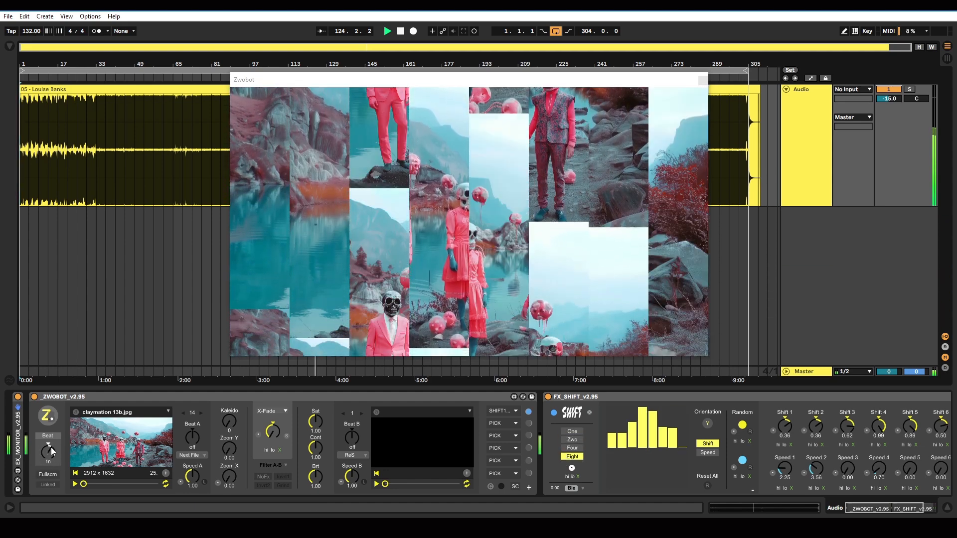
# Step: Trigger shift randomization from the beat, and set the slice count to Four
pyautogui.click(734, 433)
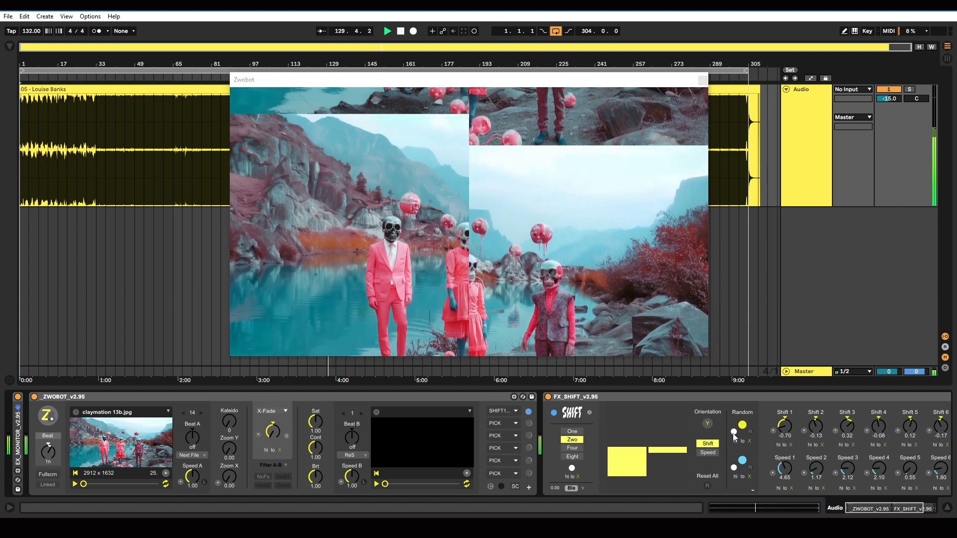
pyautogui.moveTo(846, 514); pyautogui.dragTo(867, 509)
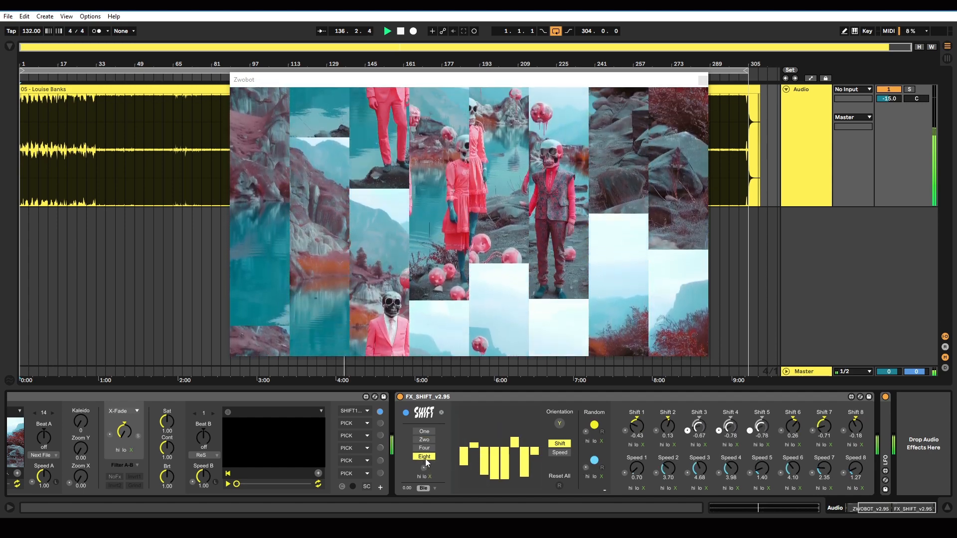
pyautogui.click(428, 449)
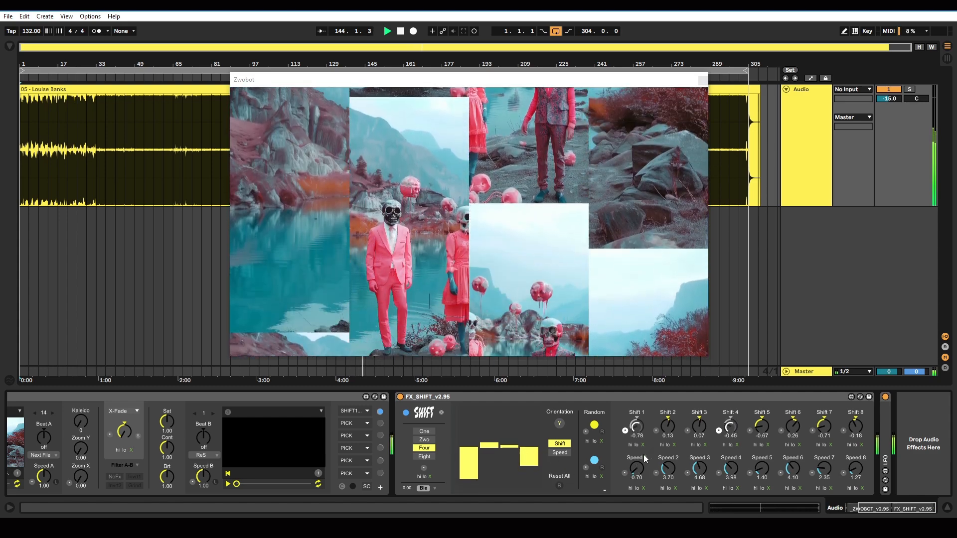
# Step: Toggle beat modulation of Shift 2 on and off, and reset Shift 2, Shift 3, Speed 2 and Speed 3 to 0
pyautogui.click(656, 431)
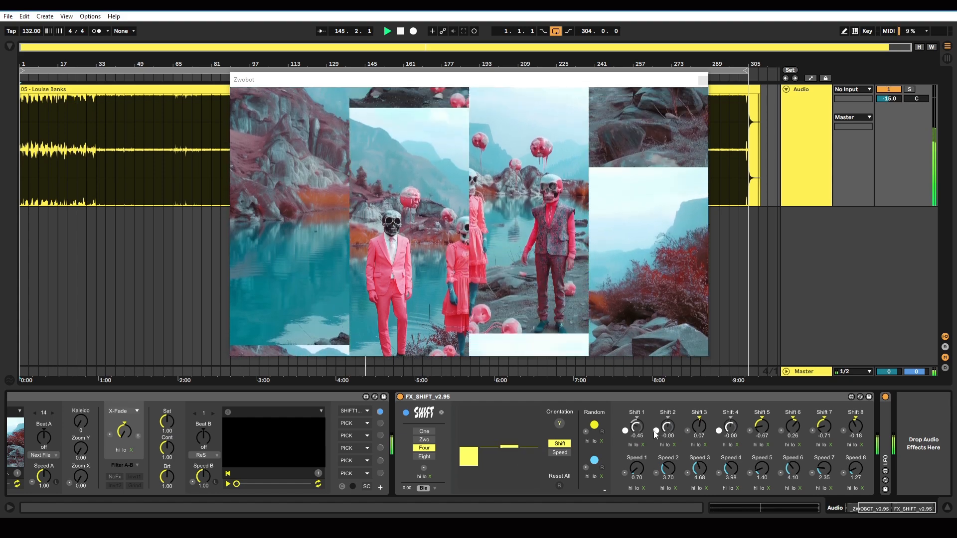
pyautogui.click(655, 432)
pyautogui.doubleClick(669, 428)
pyautogui.doubleClick(701, 426)
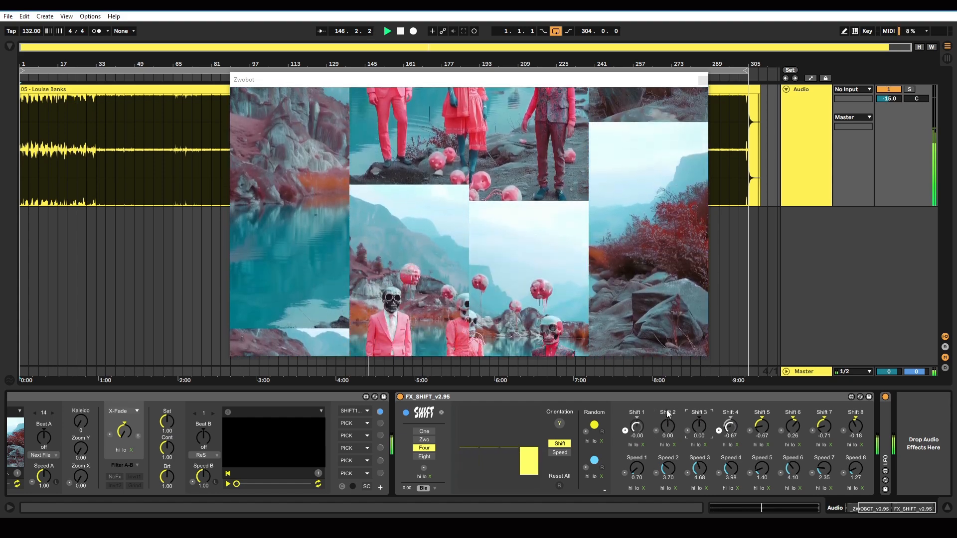
pyautogui.doubleClick(668, 468)
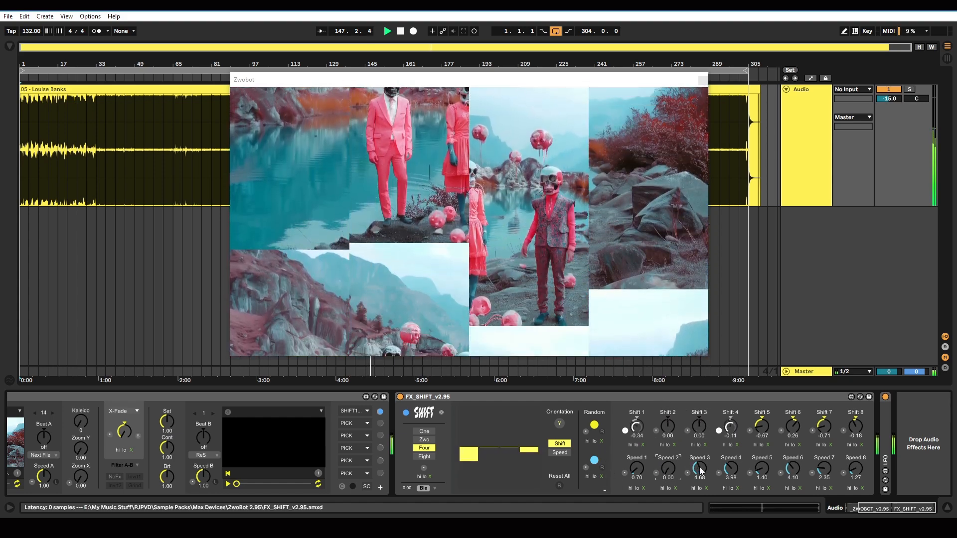
pyautogui.doubleClick(699, 469)
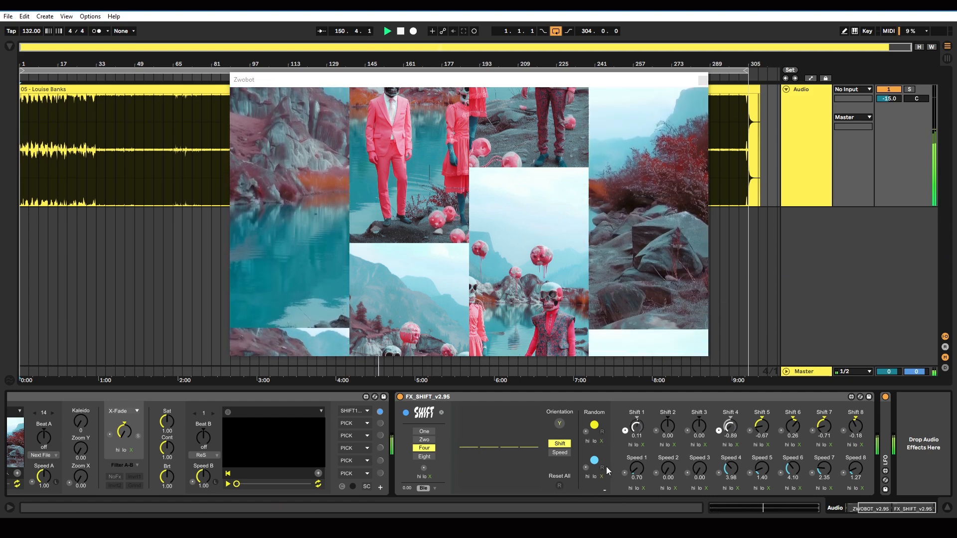
# Step: Reset all shift and speed values, and raise Speed 4 to 3.55 and Speed 1 to 2.86
pyautogui.click(558, 486)
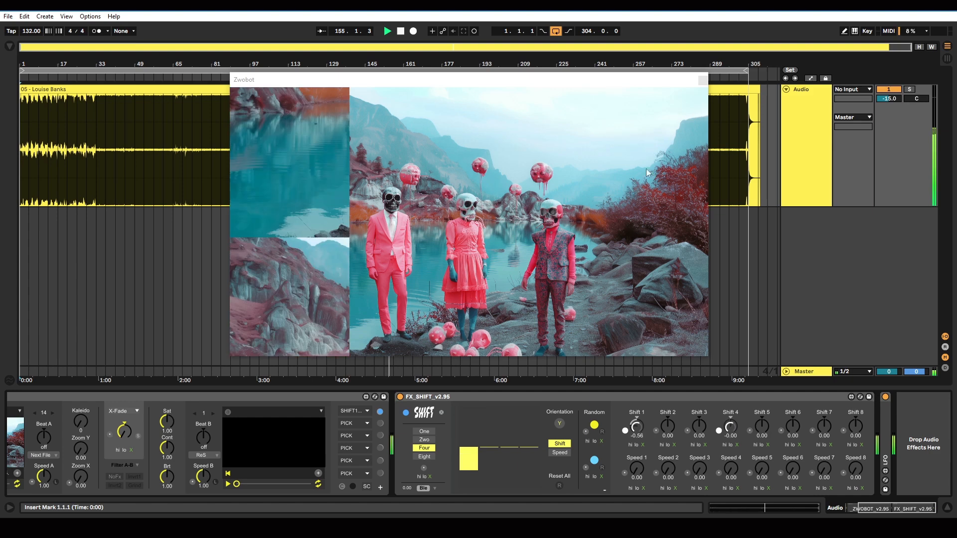
pyautogui.moveTo(727, 468); pyautogui.dragTo(727, 445)
pyautogui.moveTo(636, 470); pyautogui.dragTo(637, 451)
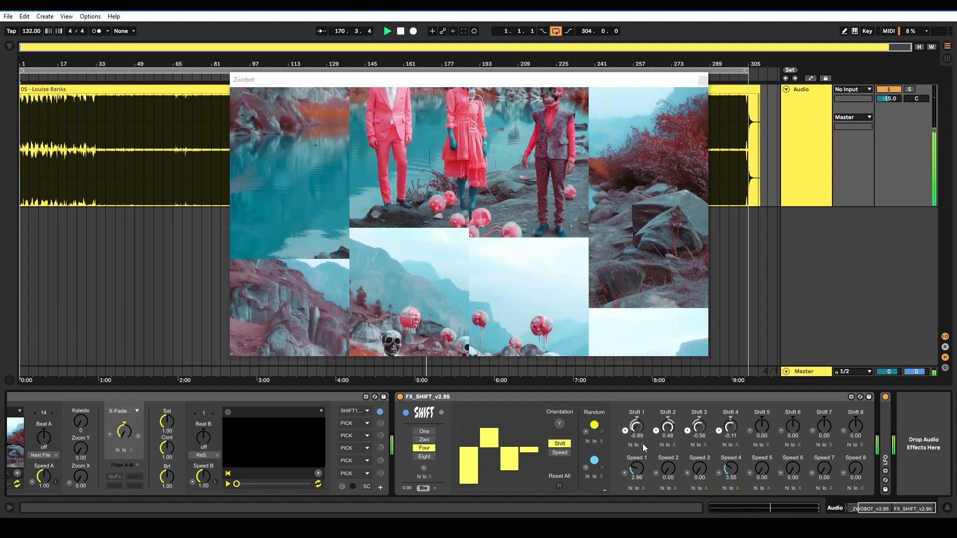
# Step: Turn off beat modulation for Shift 1 through Shift 4, and reset all values
pyautogui.click(625, 430)
pyautogui.click(656, 431)
pyautogui.click(687, 431)
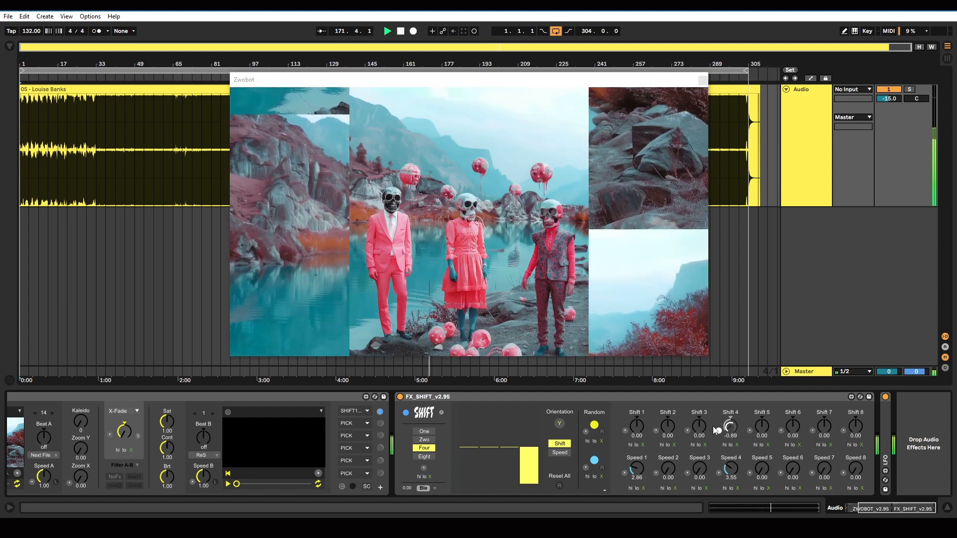
pyautogui.click(719, 430)
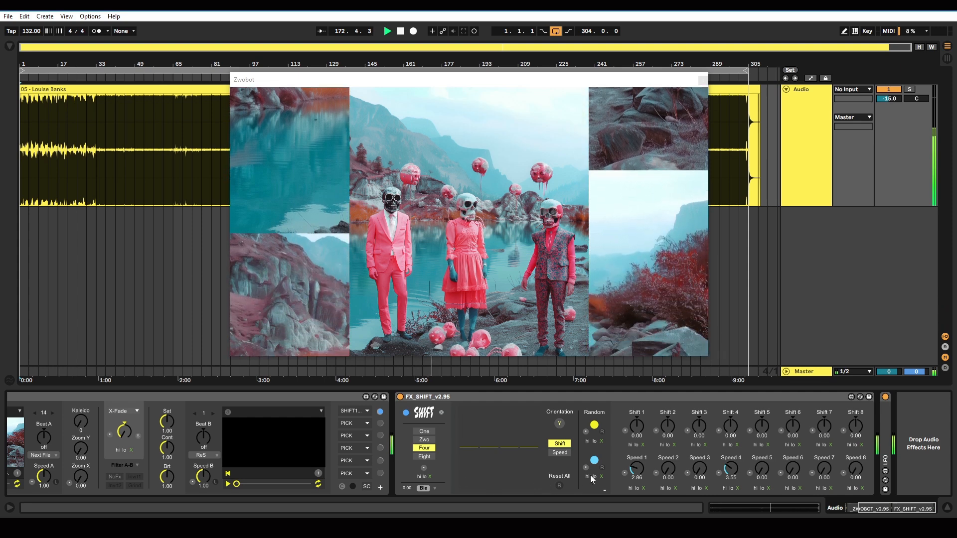
pyautogui.click(560, 485)
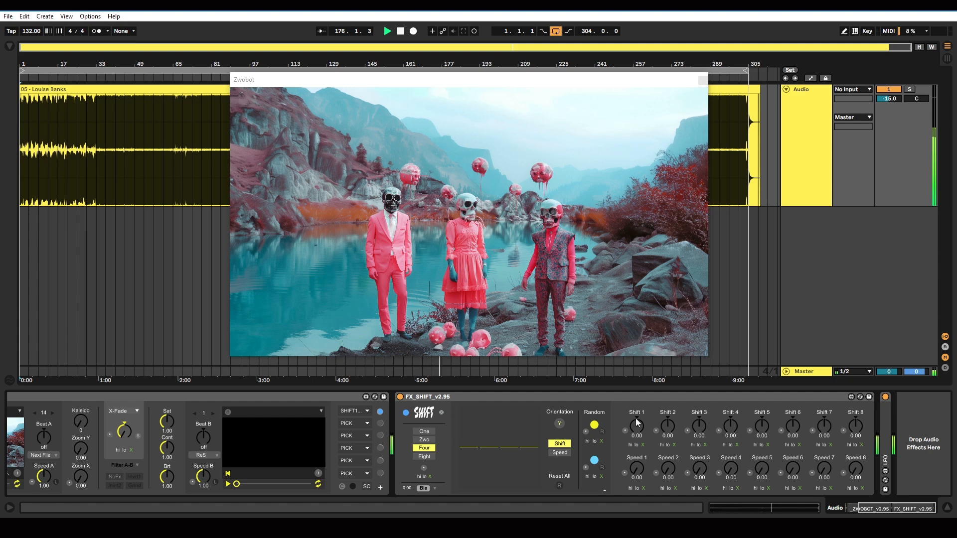
# Step: Drive Shift 1 through Shift 4 from the audio using their hi and lo triggers
pyautogui.click(667, 444)
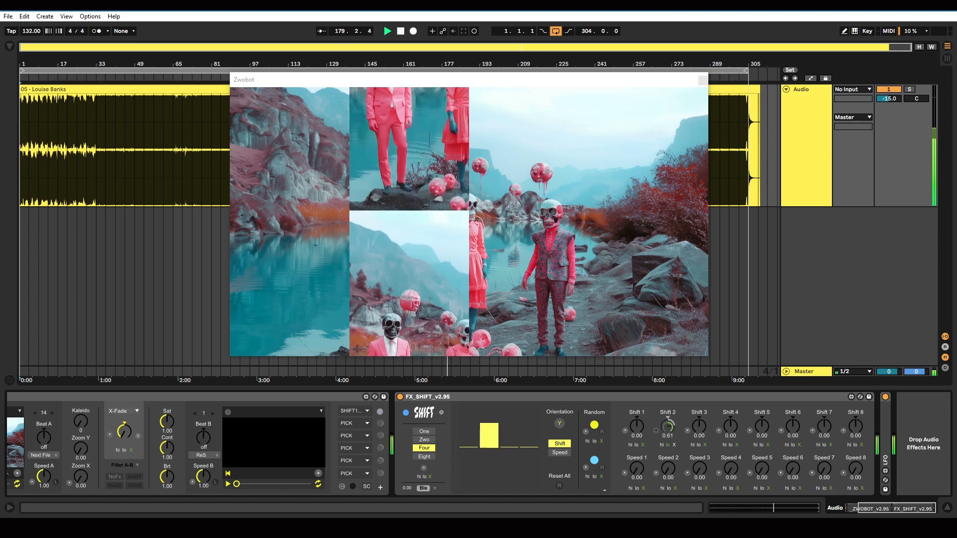
pyautogui.click(698, 444)
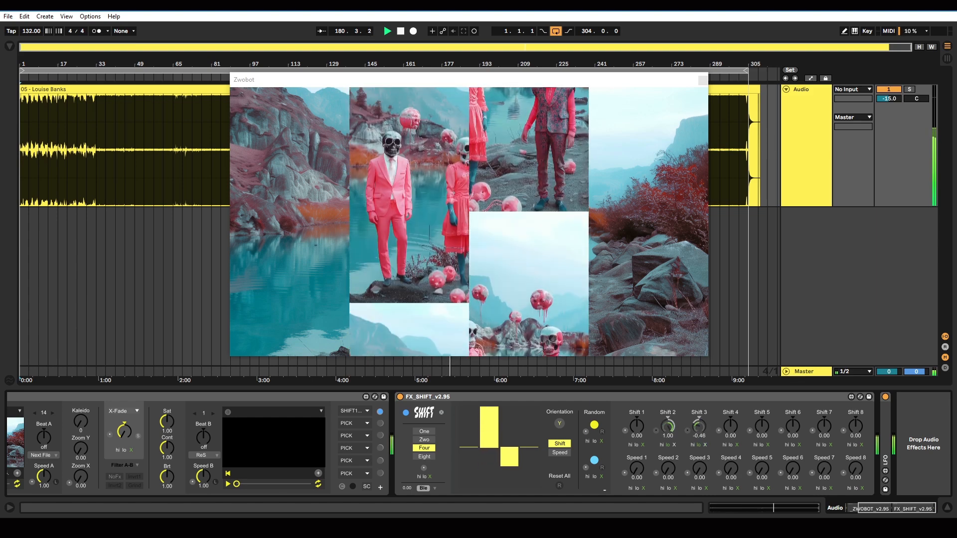
pyautogui.click(630, 445)
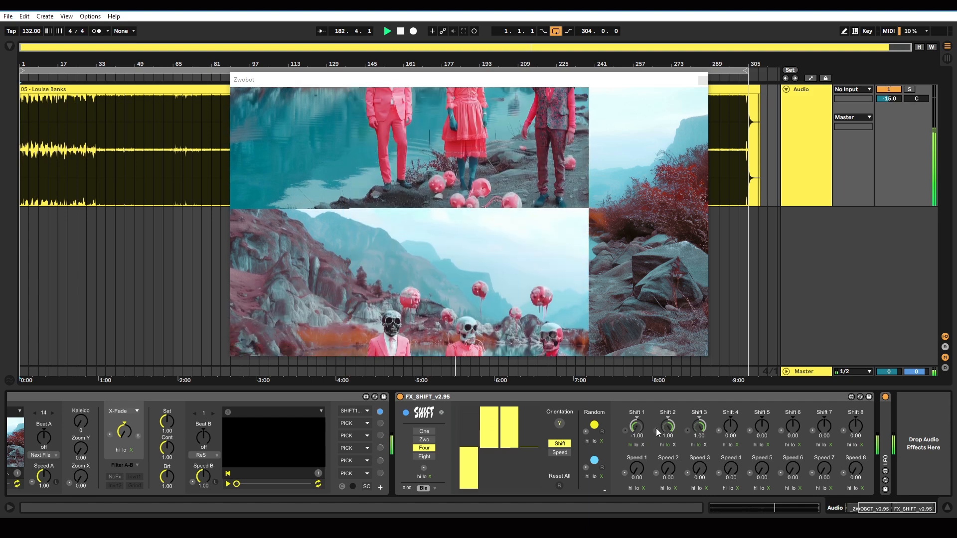
pyautogui.click(725, 445)
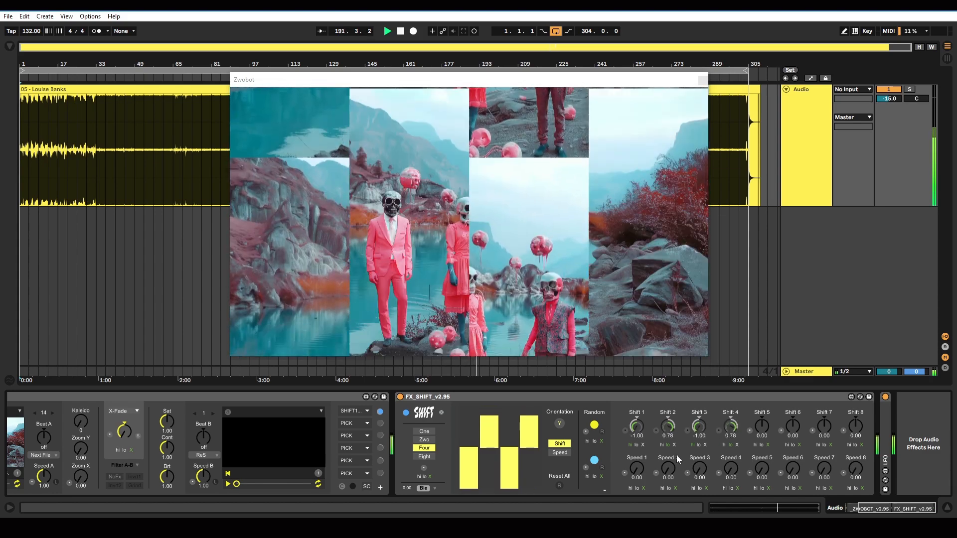
# Step: Clear the audio modulation from Shift 1 through Shift 4
pyautogui.click(642, 445)
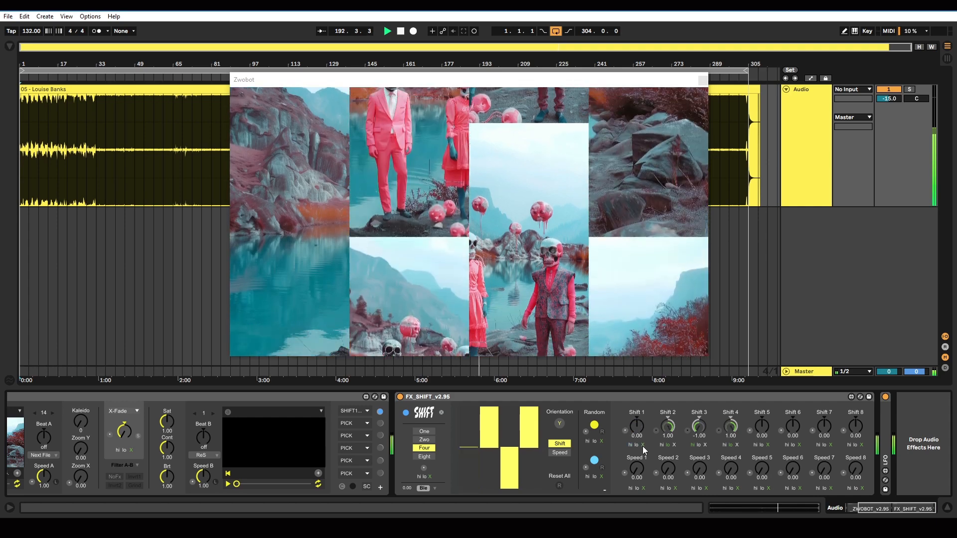
pyautogui.click(674, 444)
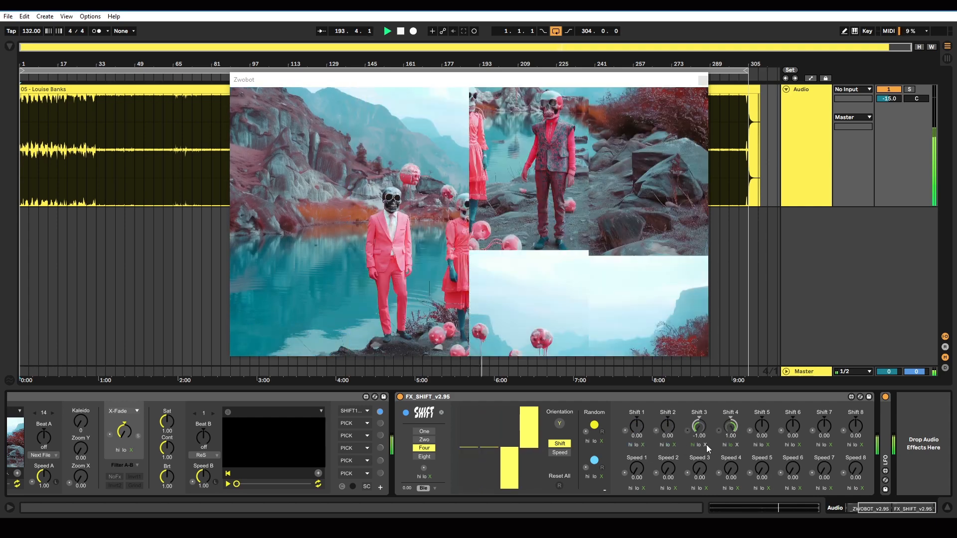
pyautogui.click(705, 445)
pyautogui.click(735, 445)
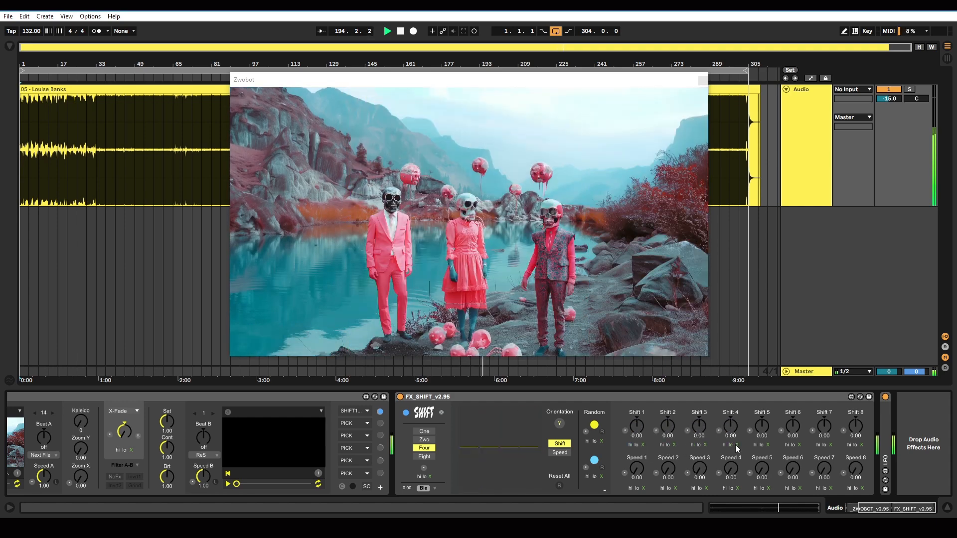
# Step: Trigger shift randomization from the lo audio signal and speed randomization from the hi audio signal
pyautogui.click(595, 445)
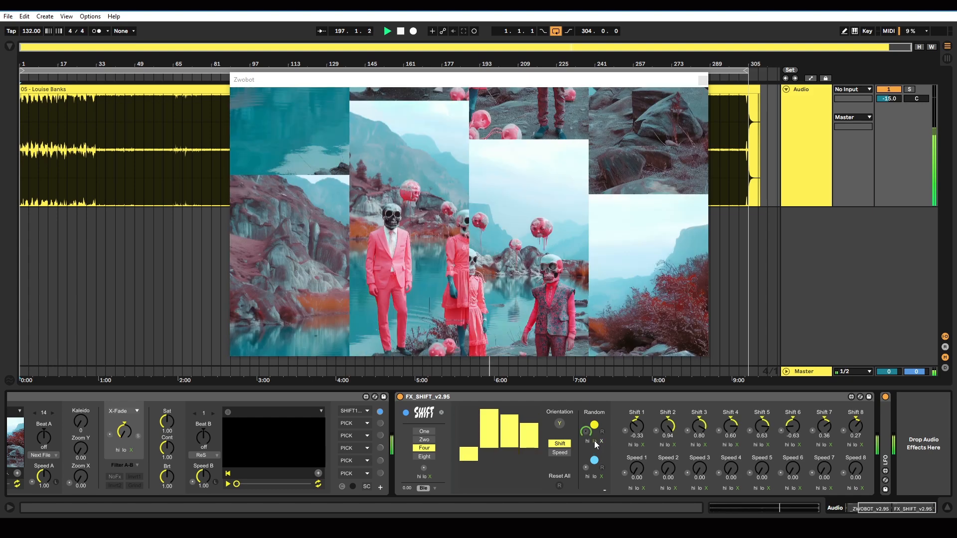
pyautogui.click(596, 445)
pyautogui.click(595, 445)
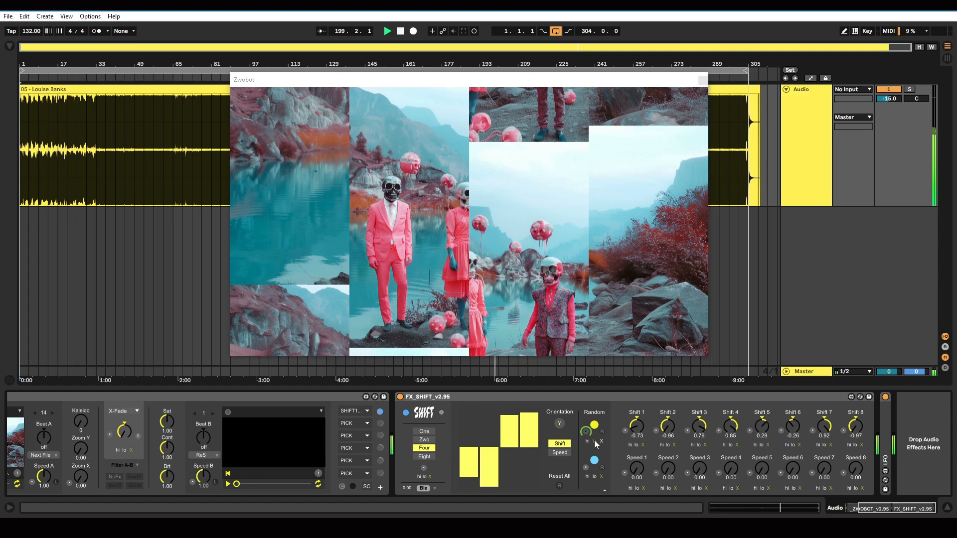
pyautogui.click(596, 445)
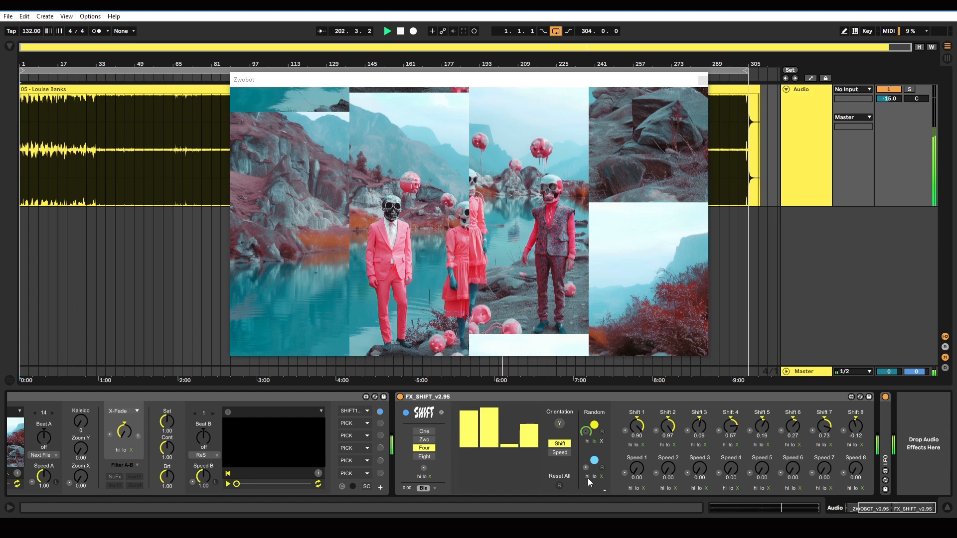
pyautogui.click(587, 478)
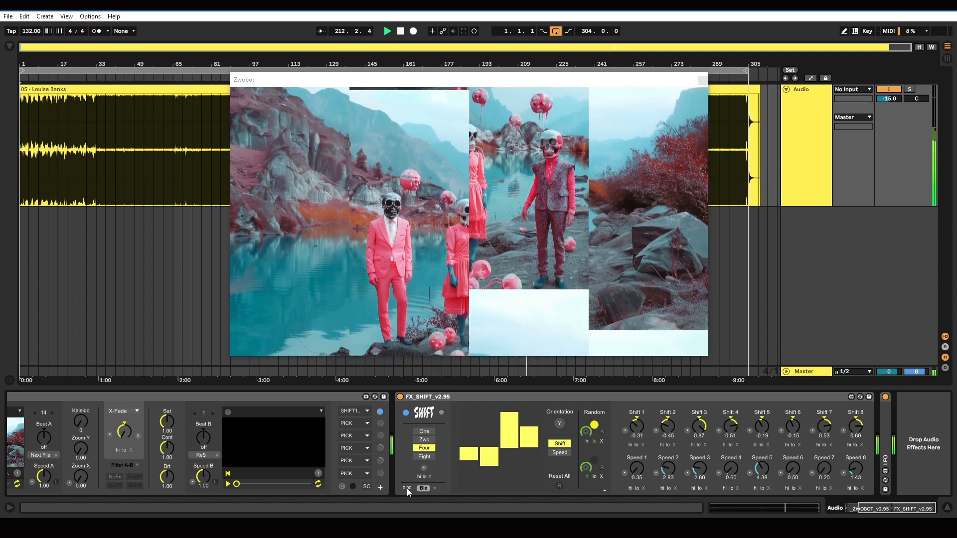
# Step: Try the effect's blend amount and cycle its blend modes through Har, Lig and Dif
pyautogui.moveTo(407, 488); pyautogui.dragTo(407, 472)
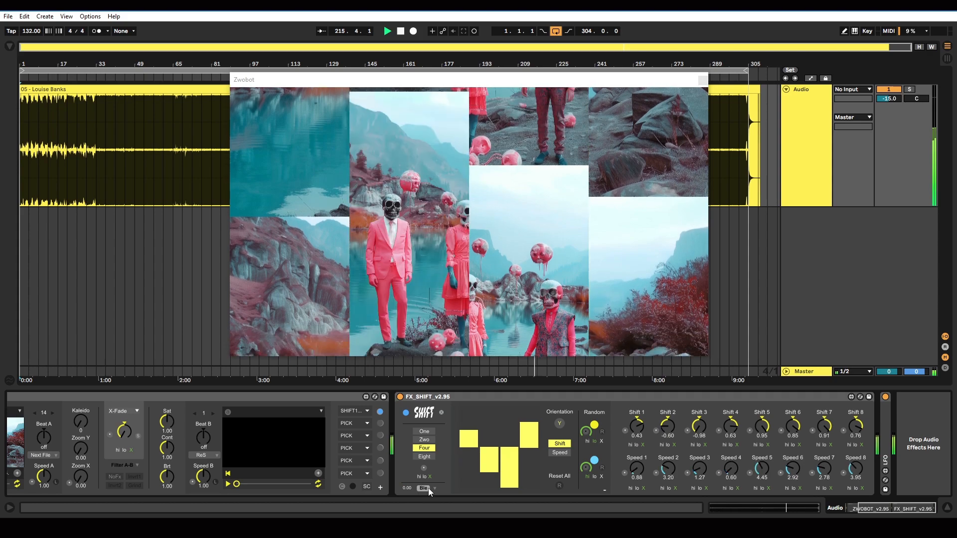
pyautogui.click(424, 488)
pyautogui.click(439, 414)
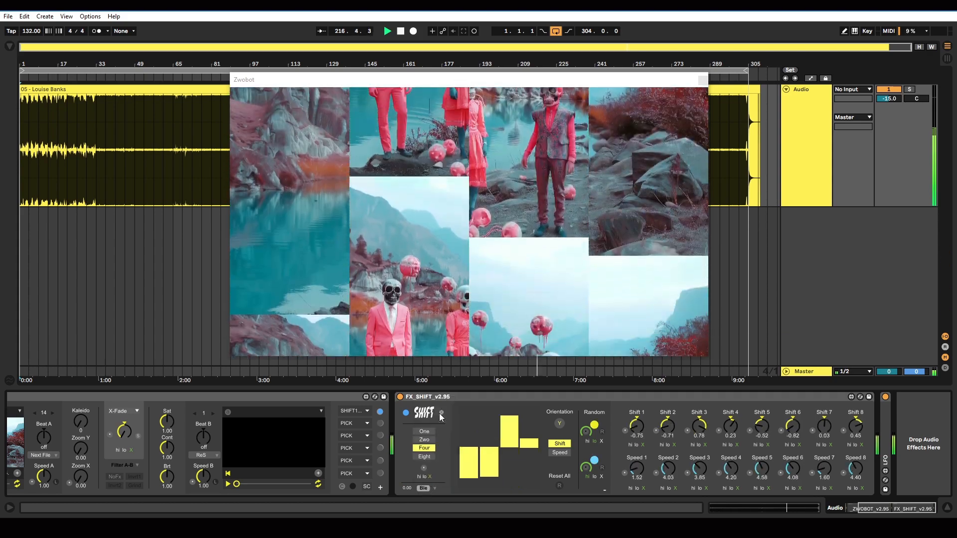
pyautogui.click(434, 488)
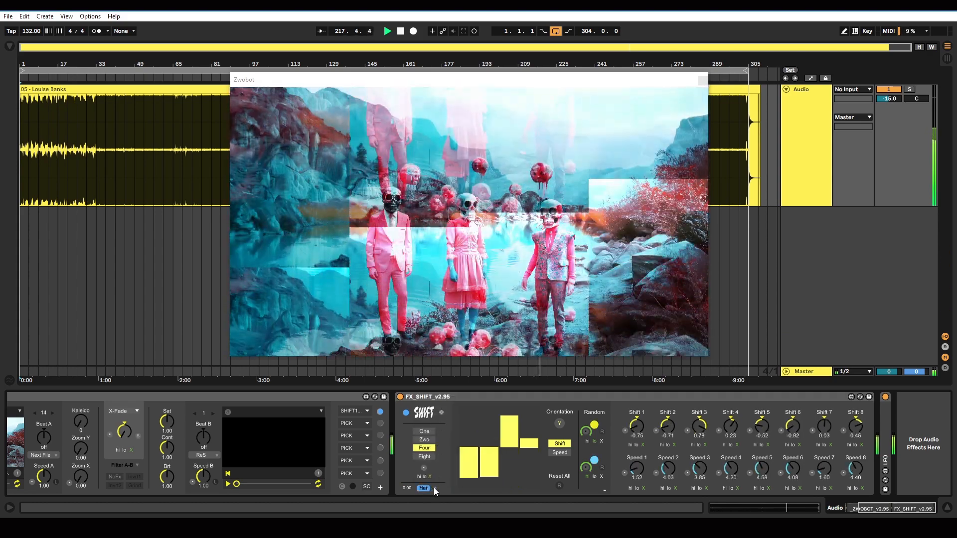
pyautogui.click(433, 488)
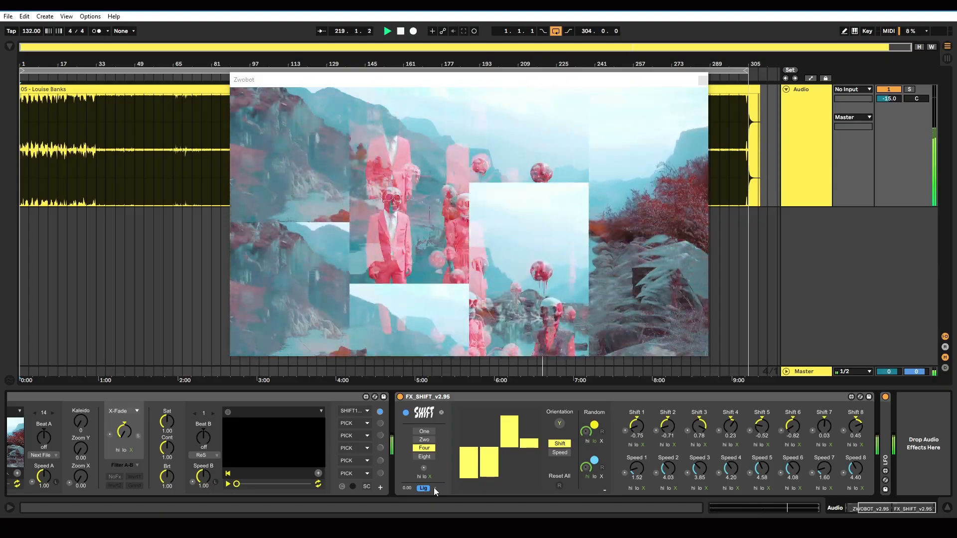
pyautogui.click(433, 487)
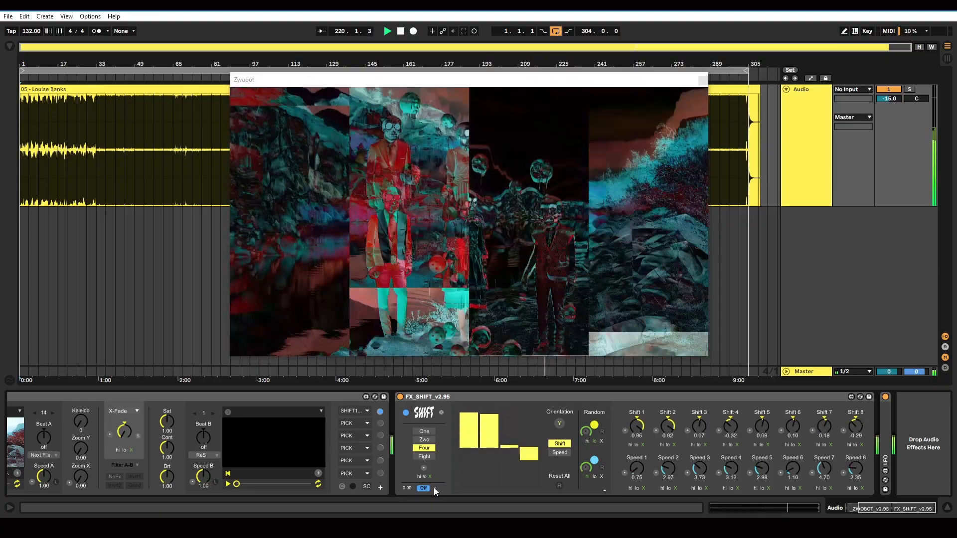
pyautogui.click(434, 487)
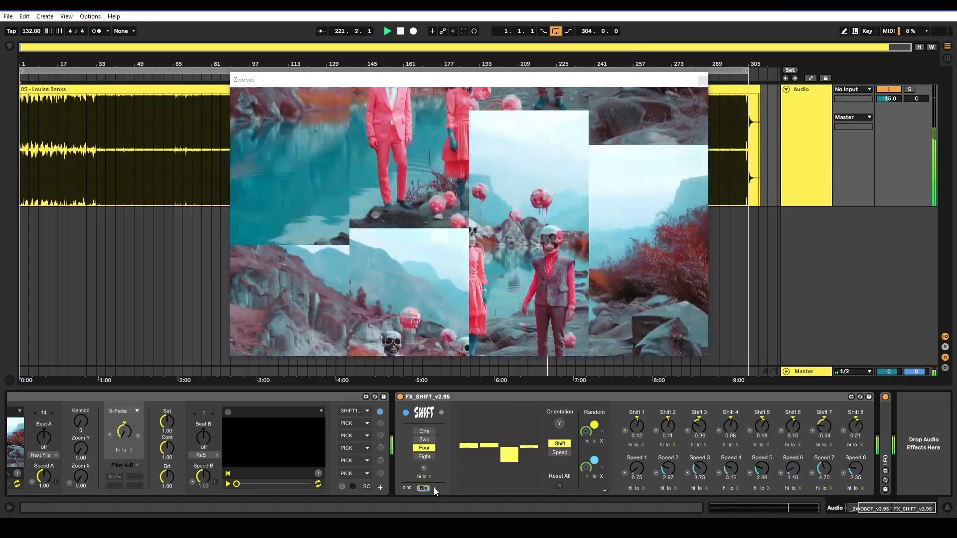
# Step: Toggle the FX_SHIFT slice orientation between Y and X several times, ending on Y
pyautogui.click(603, 468)
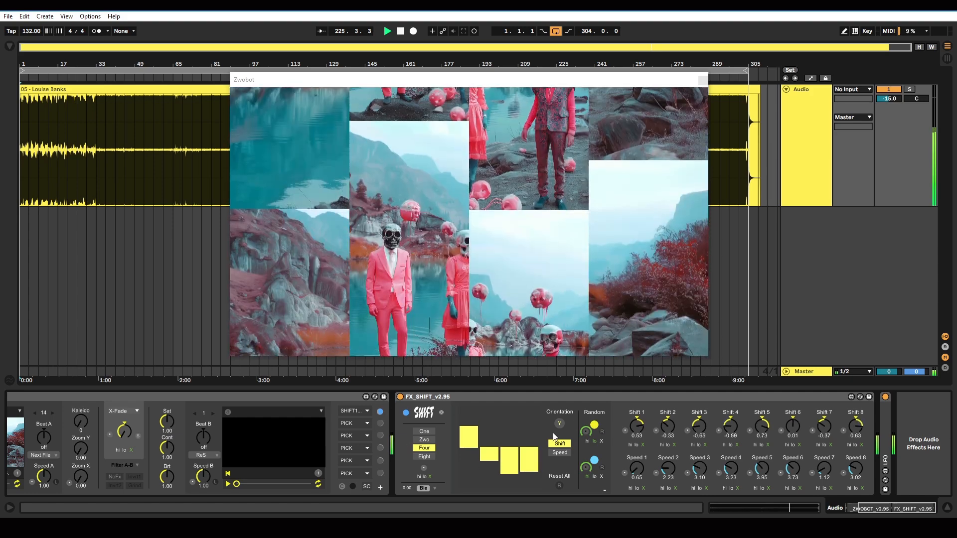
pyautogui.click(561, 424)
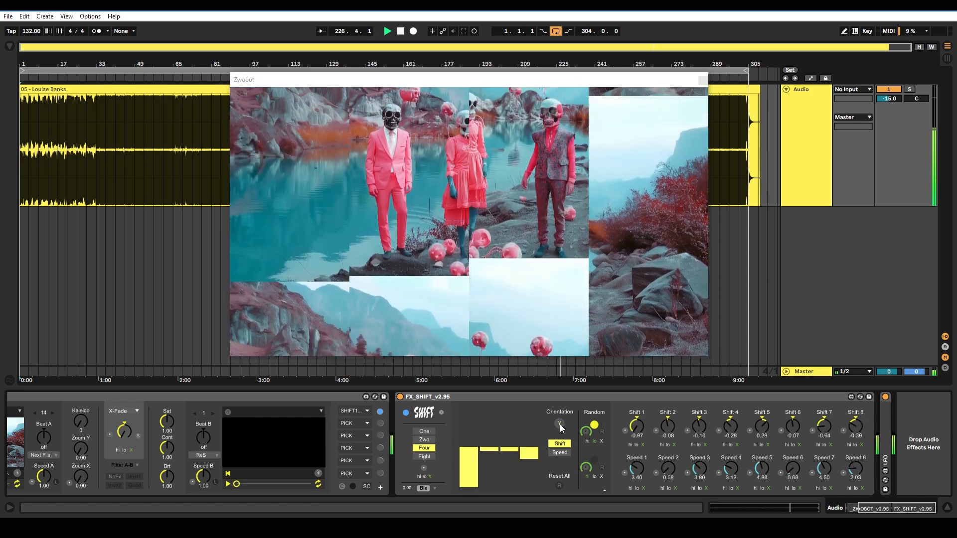
pyautogui.click(560, 424)
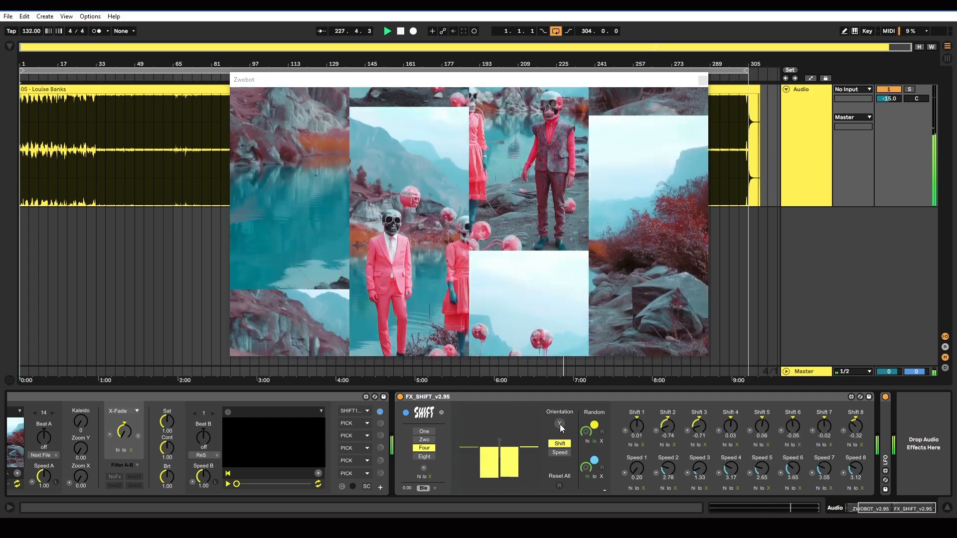
pyautogui.click(560, 423)
pyautogui.click(560, 424)
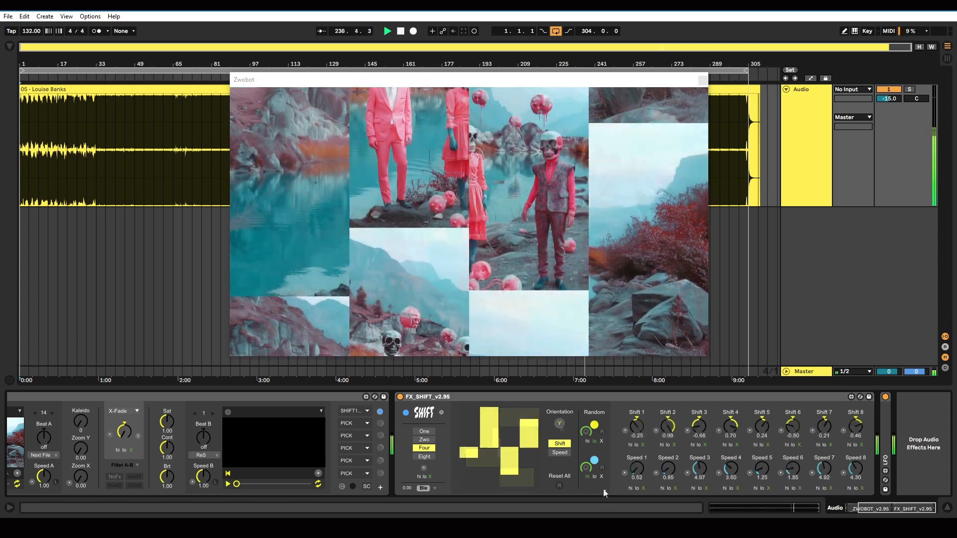
# Step: Collapse the extra shift and speed controls of FX_SHIFT, unfold the LFO device and map it to the Orientation control
pyautogui.click(604, 489)
pyautogui.doubleClick(622, 431)
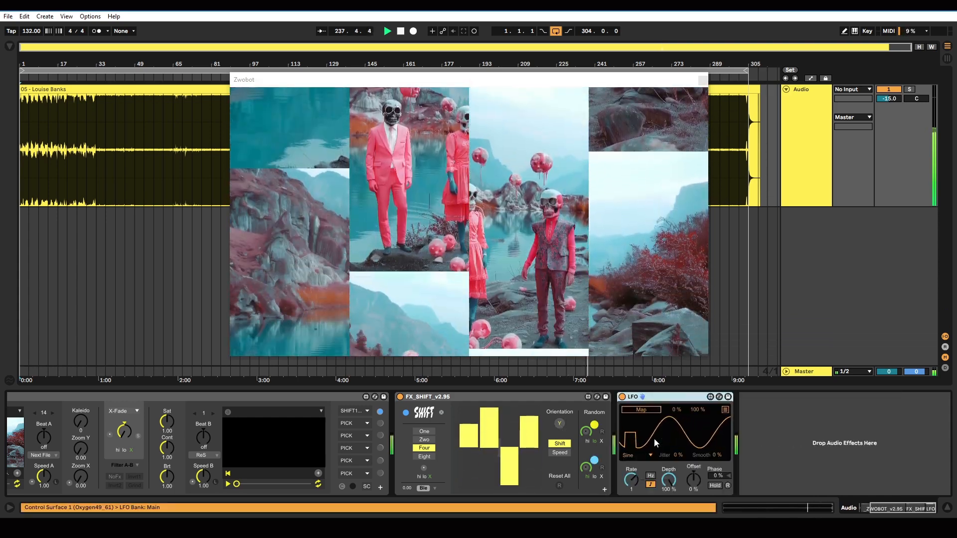
pyautogui.click(644, 410)
pyautogui.click(559, 423)
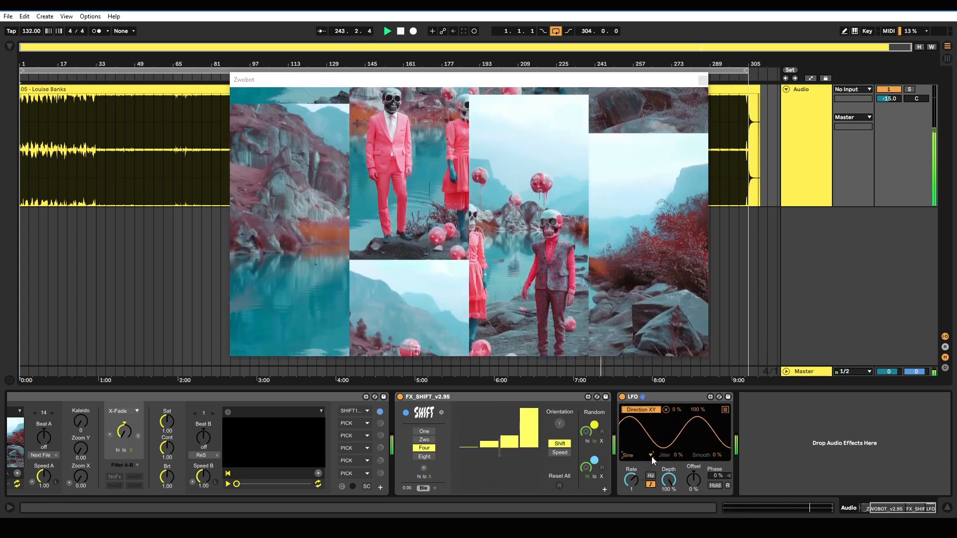
# Step: Change the LFO waveform to Random and set its rate to 2
pyautogui.click(650, 456)
pyautogui.click(632, 438)
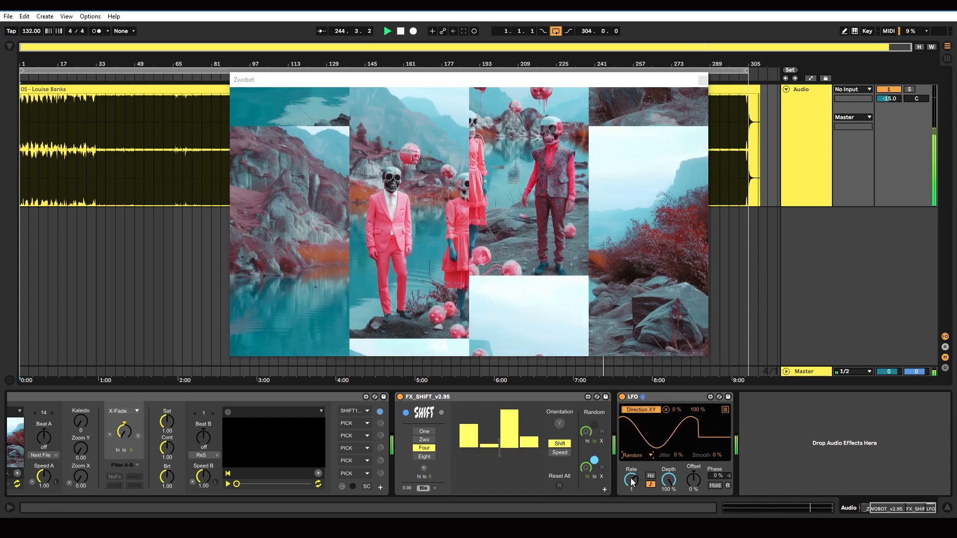
pyautogui.moveTo(631, 482); pyautogui.dragTo(632, 473)
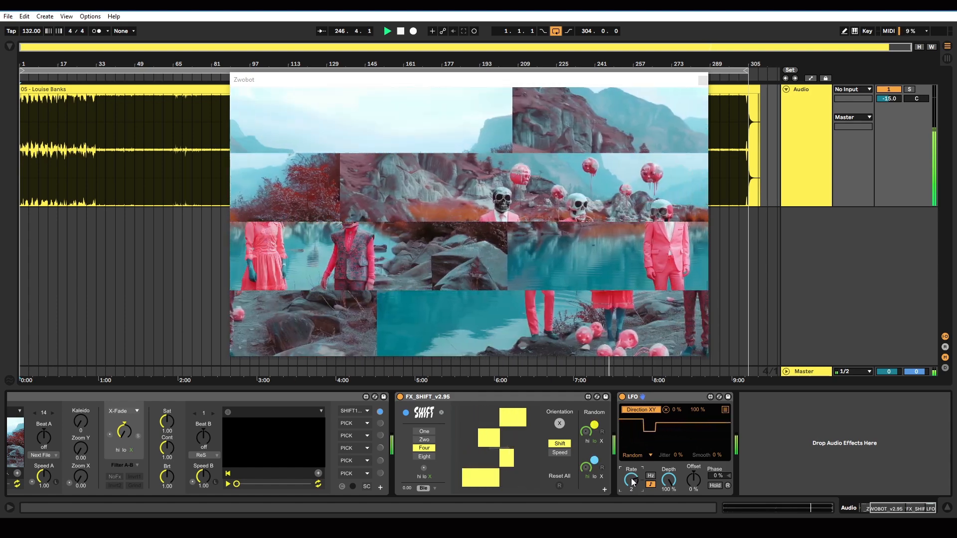